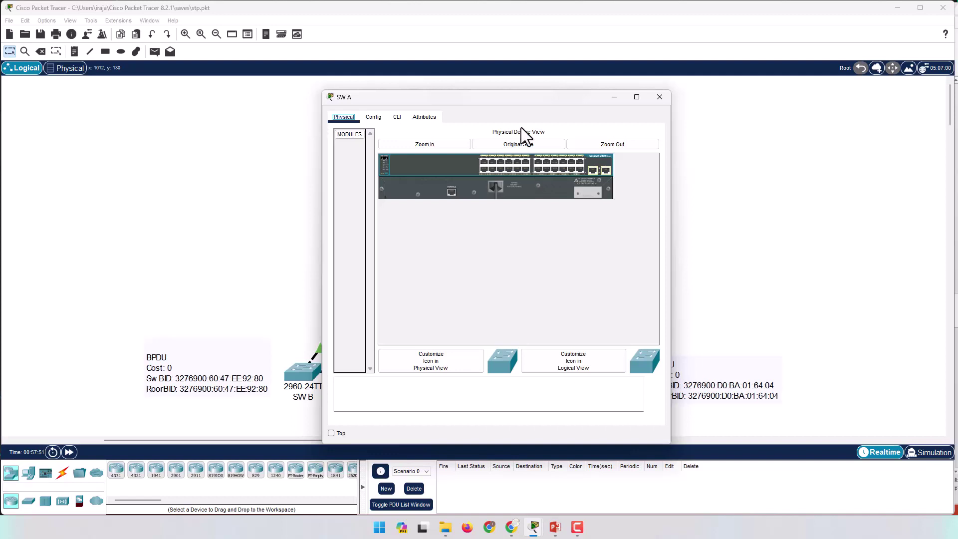
# Open the command line of switch SW A and enter privileged EXEC mode with en
pyautogui.moveTo(505, 100); pyautogui.dragTo(533, 112)
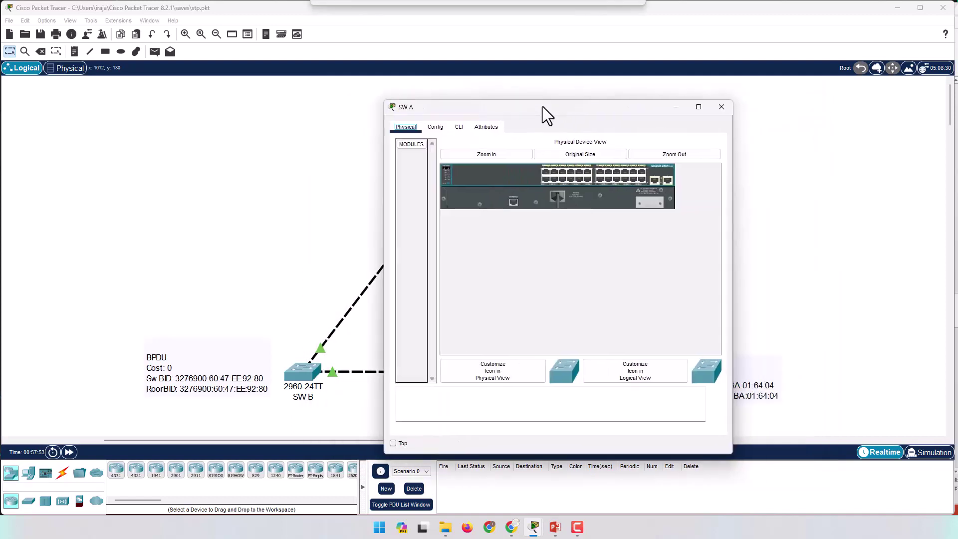
pyautogui.click(459, 128)
pyautogui.press('Return')
pyautogui.press('Return')
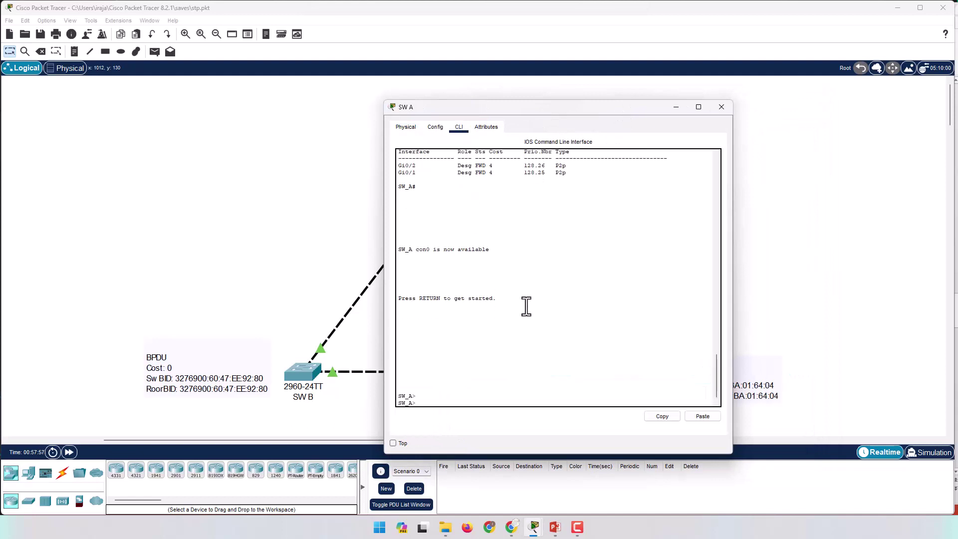
pyautogui.write('en')
pyautogui.press('Return')
pyautogui.press('Return')
pyautogui.press('Return')
pyautogui.press('Return')
# Display SW A's version information with sh ver and highlight its base Ethernet MAC address
pyautogui.write('sh ver')
pyautogui.press('Return')
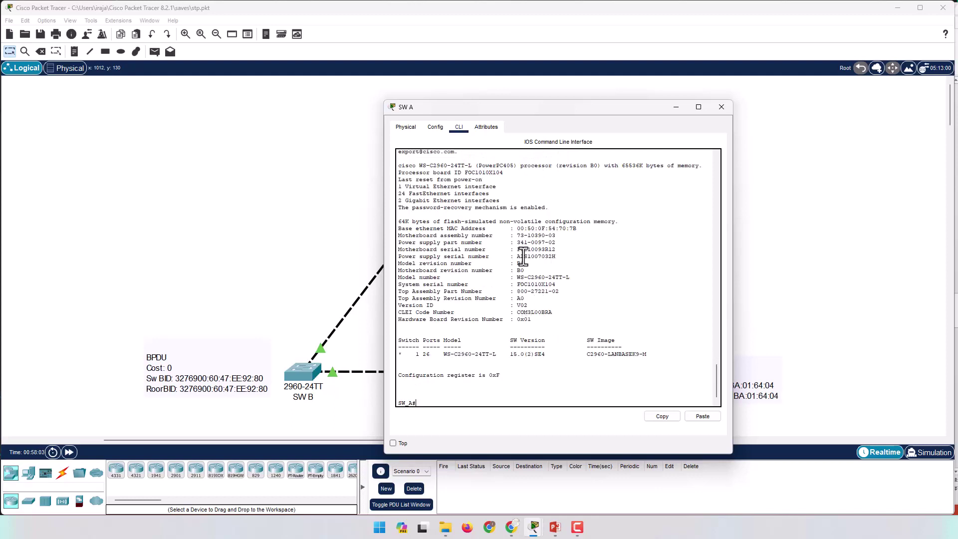
pyautogui.moveTo(399, 230); pyautogui.dragTo(518, 228)
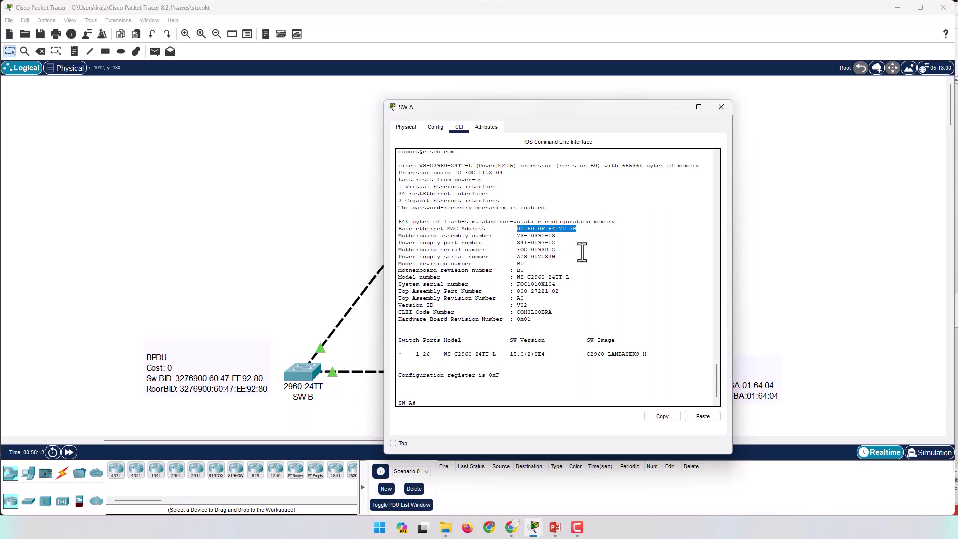
pyautogui.doubleClick(549, 228)
pyautogui.moveTo(518, 228); pyautogui.dragTo(577, 231)
# Switch to the PowerPoint presentation and highlight the 32768 part of the BID formula on the Step 1 slide
pyautogui.click(556, 527)
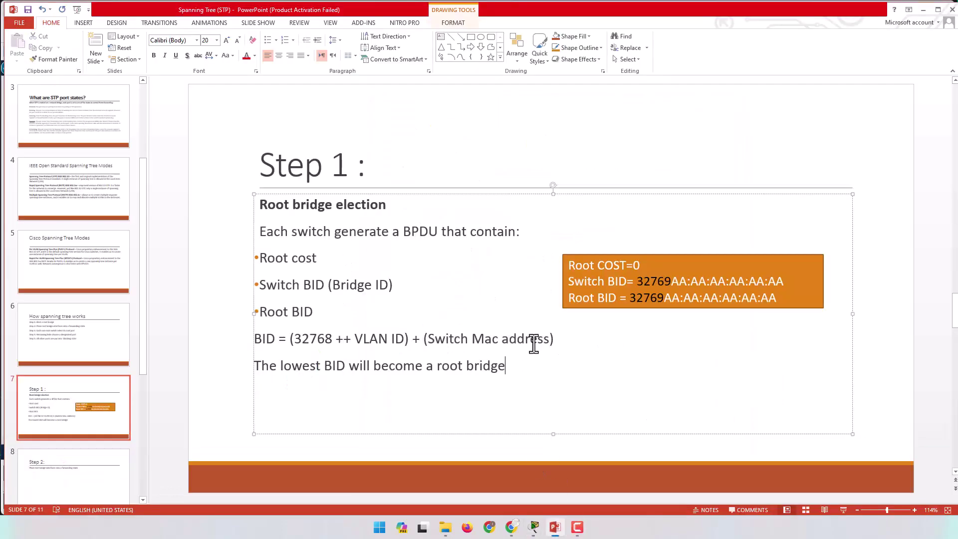
pyautogui.click(255, 341)
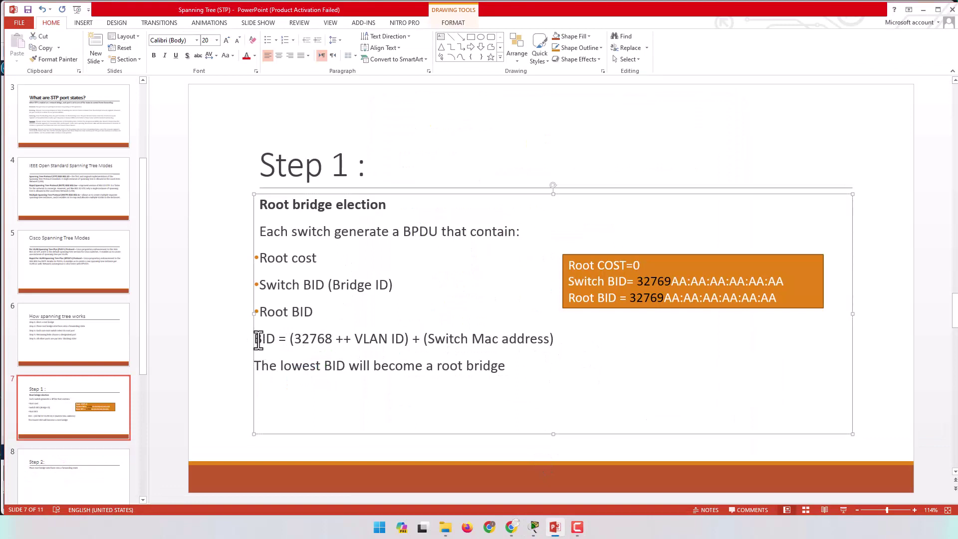
pyautogui.press('Escape')
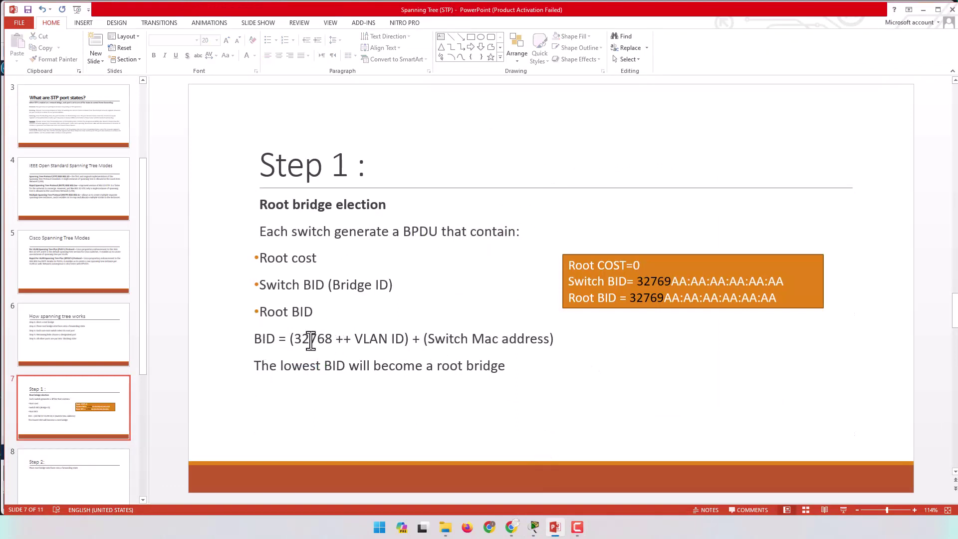
pyautogui.moveTo(290, 340)
pyautogui.mouseDown()
pyautogui.moveTo(387, 339)
pyautogui.moveTo(316, 346)
pyautogui.moveTo(332, 344)
pyautogui.mouseUp()
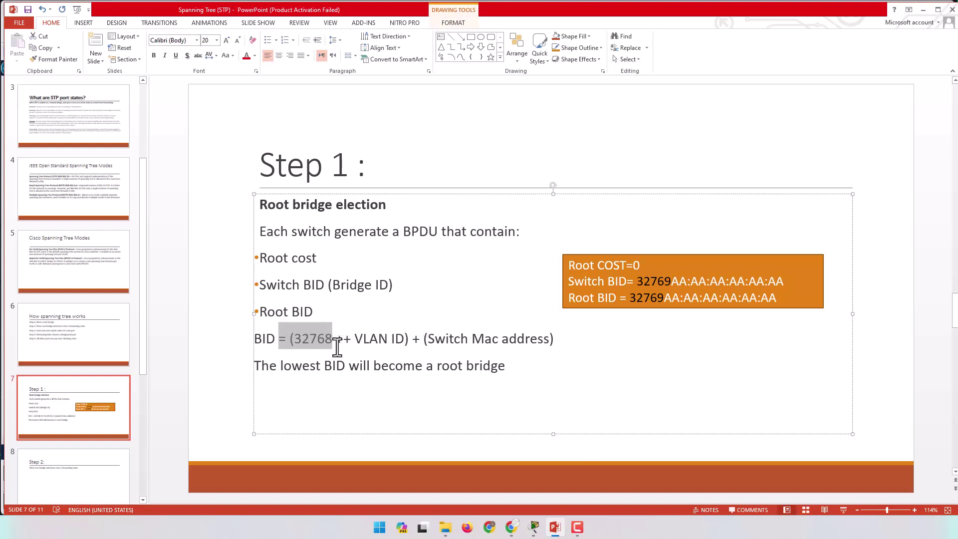
pyautogui.click(338, 345)
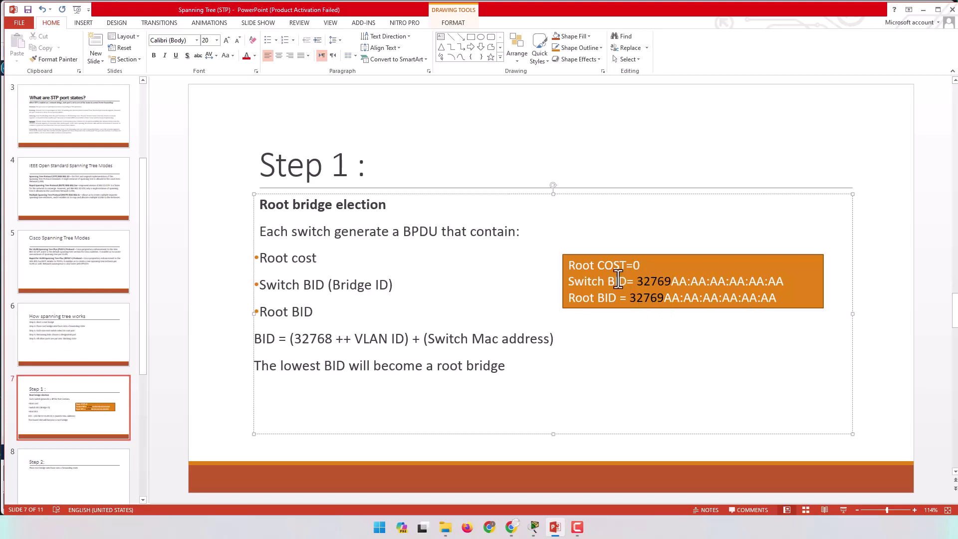
# Switch to Packet Tracer and place the BPDU notes of SW B and SW A side by side, away from the topology
pyautogui.moveTo(534, 528)
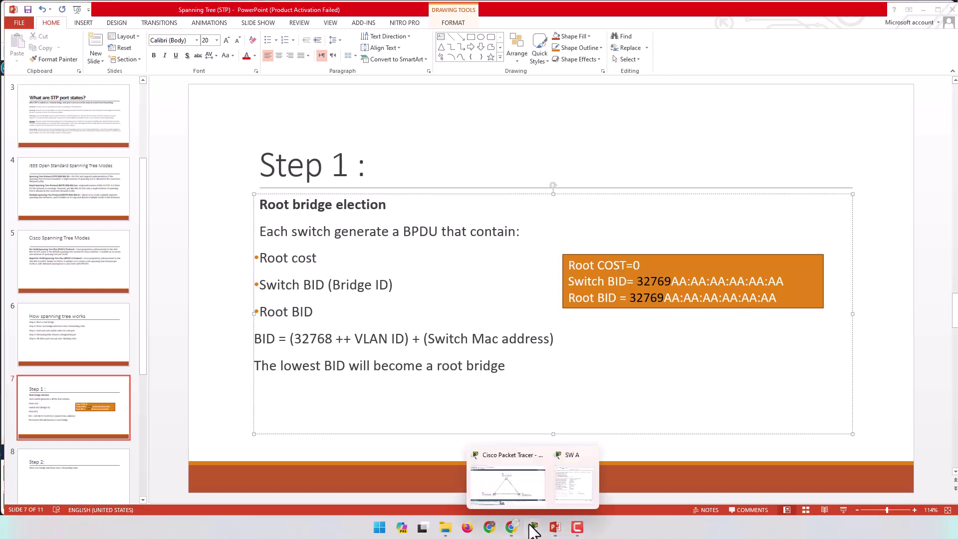
pyautogui.click(505, 472)
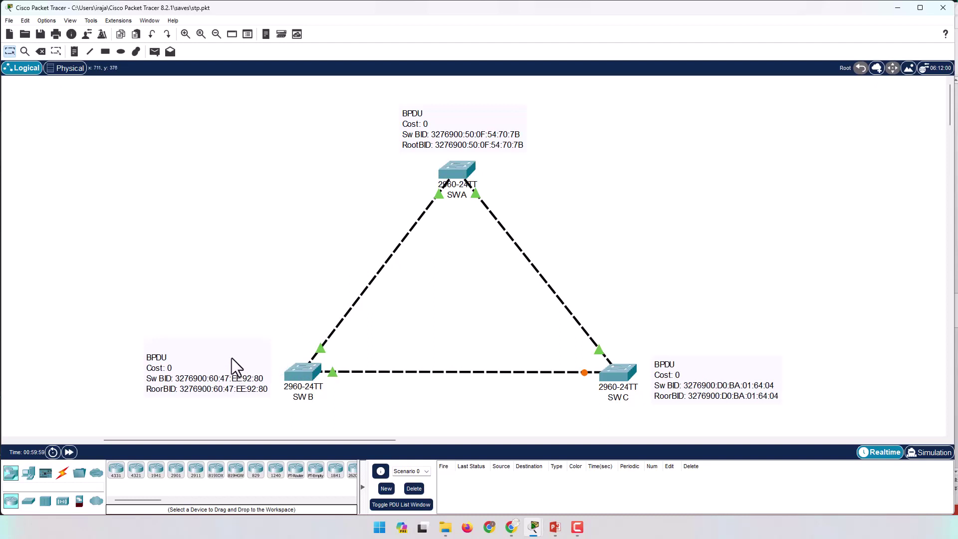
pyautogui.moveTo(238, 355); pyautogui.dragTo(157, 202)
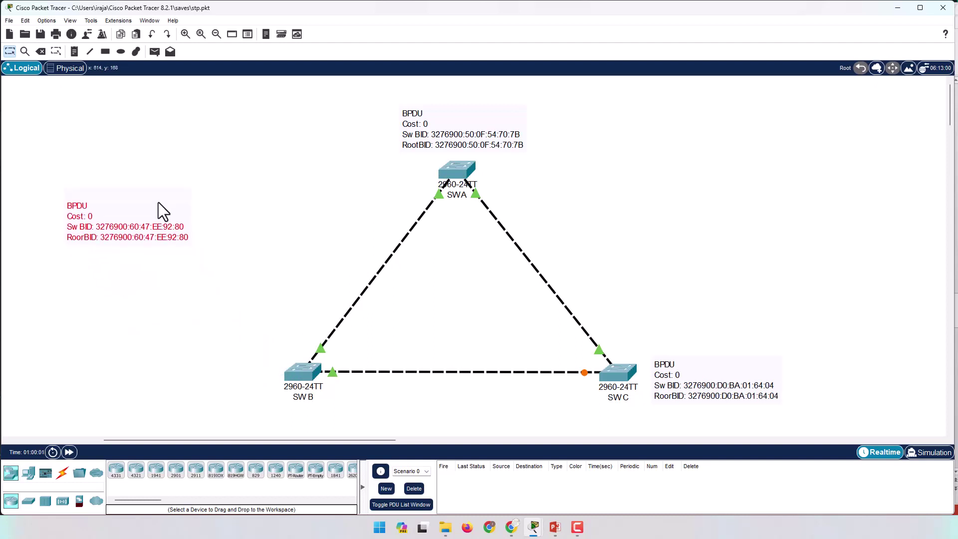
pyautogui.moveTo(523, 119); pyautogui.dragTo(273, 203)
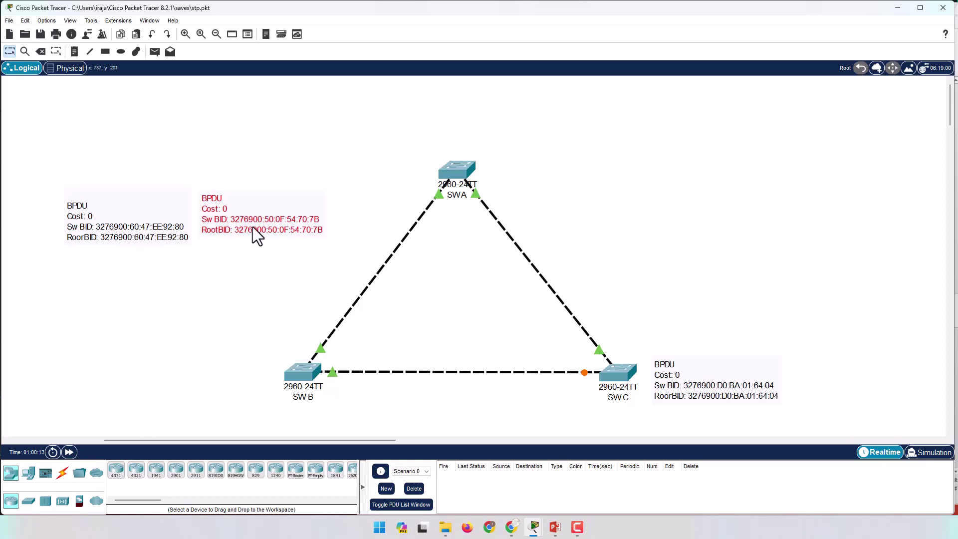
# Highlight the rule "The lowest BID will become a root bridge" on the PowerPoint slide and return to Packet Tracer
pyautogui.moveTo(556, 527)
pyautogui.click(550, 493)
pyautogui.moveTo(255, 366); pyautogui.dragTo(505, 366)
pyautogui.moveTo(534, 527)
pyautogui.click(486, 491)
pyautogui.click(344, 175)
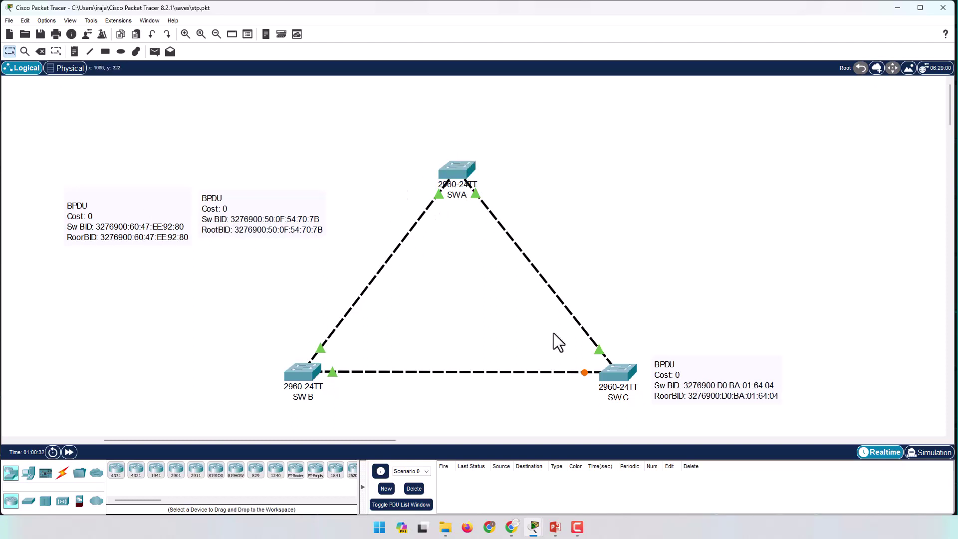
# Compare SW C's BPDU note beneath SW A's, and return all three BPDU notes to positions beside their own switches
pyautogui.moveTo(682, 367); pyautogui.dragTo(234, 261)
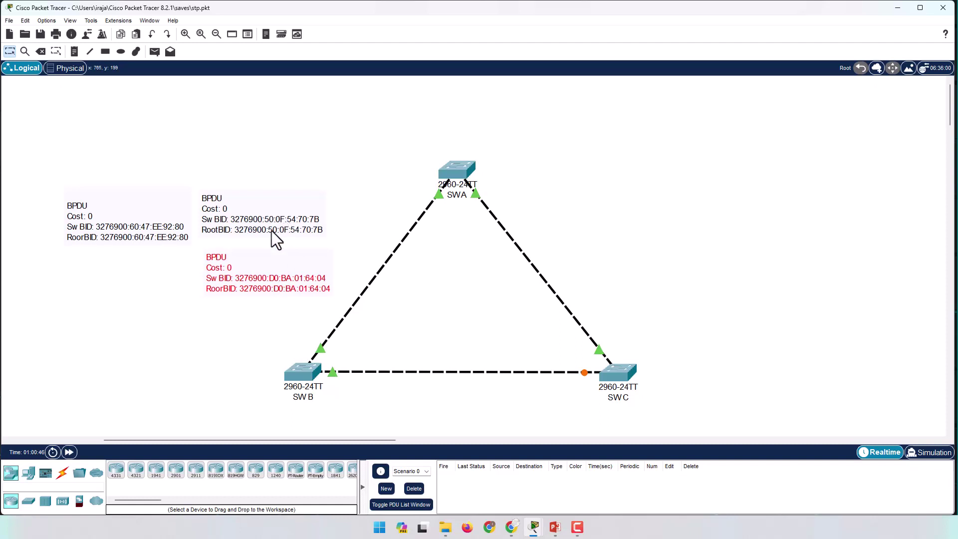
pyautogui.moveTo(253, 265); pyautogui.dragTo(685, 329)
pyautogui.moveTo(121, 235); pyautogui.dragTo(223, 347)
pyautogui.moveTo(258, 213); pyautogui.dragTo(457, 130)
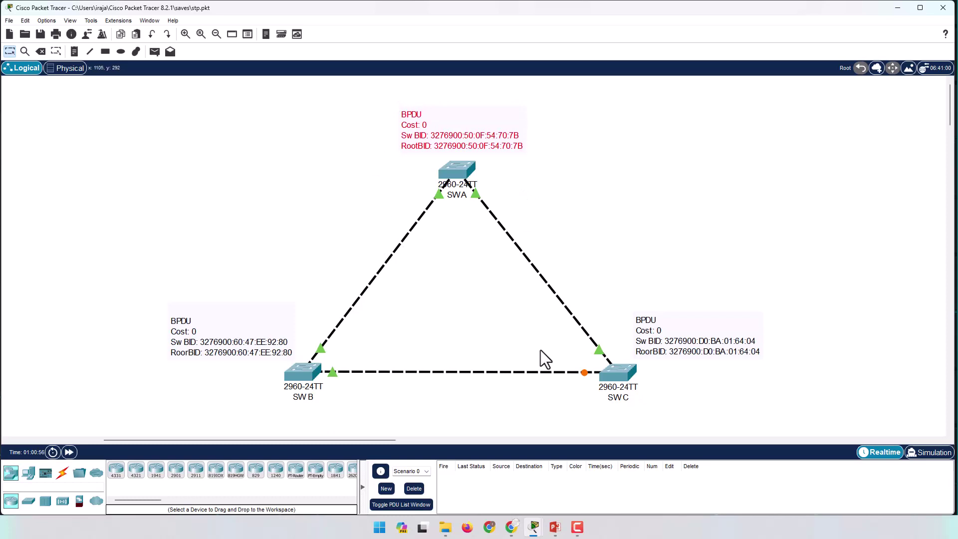
# Switch to the PowerPoint presentation and show the Step 2 slide on the root bridge interfaces
pyautogui.moveTo(555, 527)
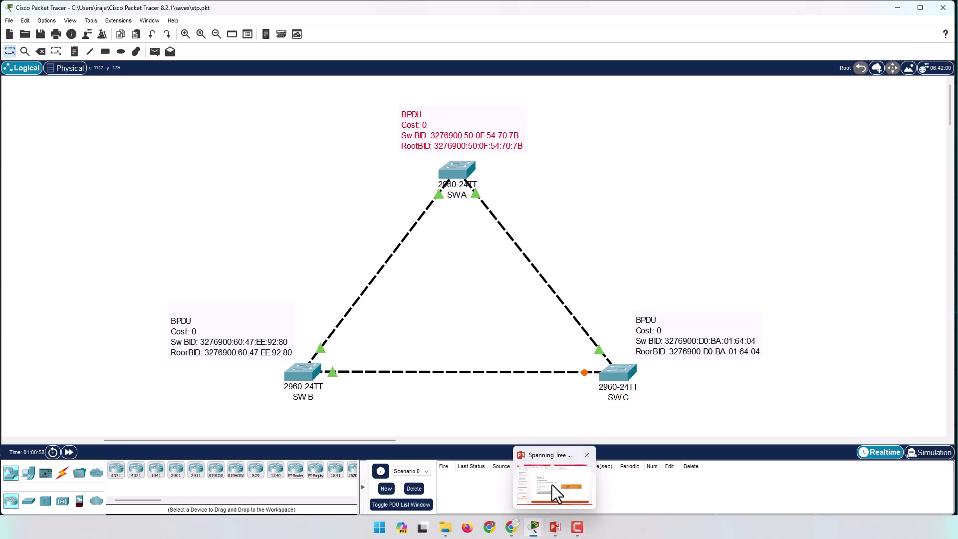
pyautogui.click(553, 486)
pyautogui.click(530, 412)
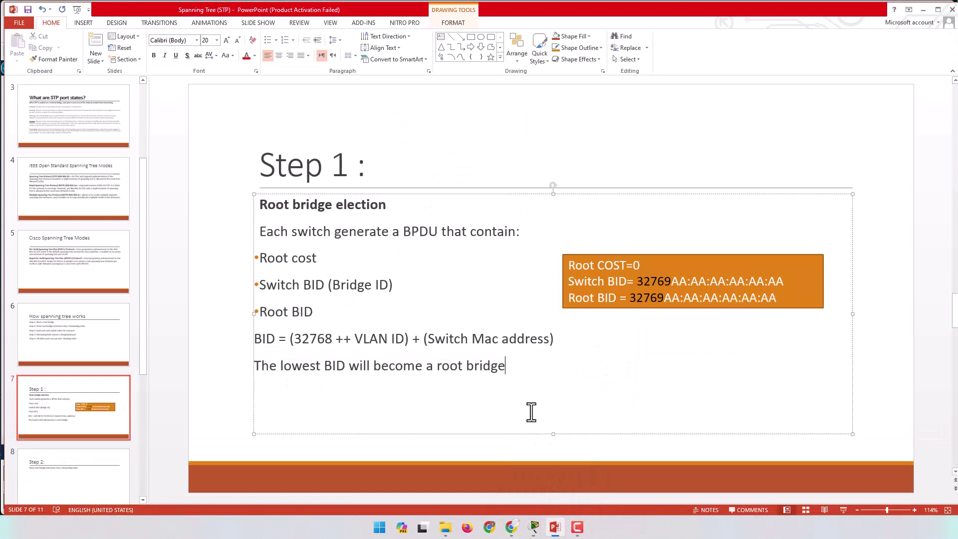
pyautogui.click(86, 459)
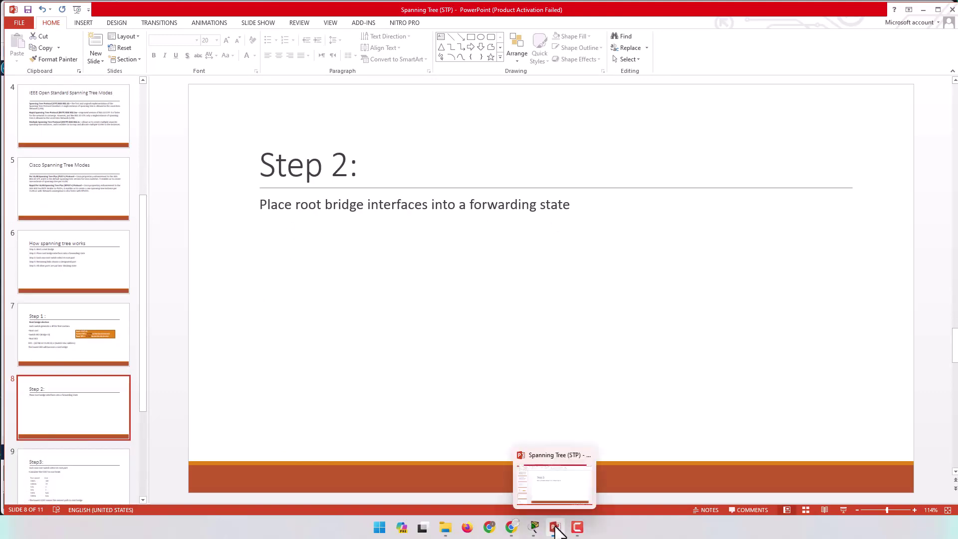
# Switch to Packet Tracer and add an FW note near each of SW A's two link ports
pyautogui.click(533, 527)
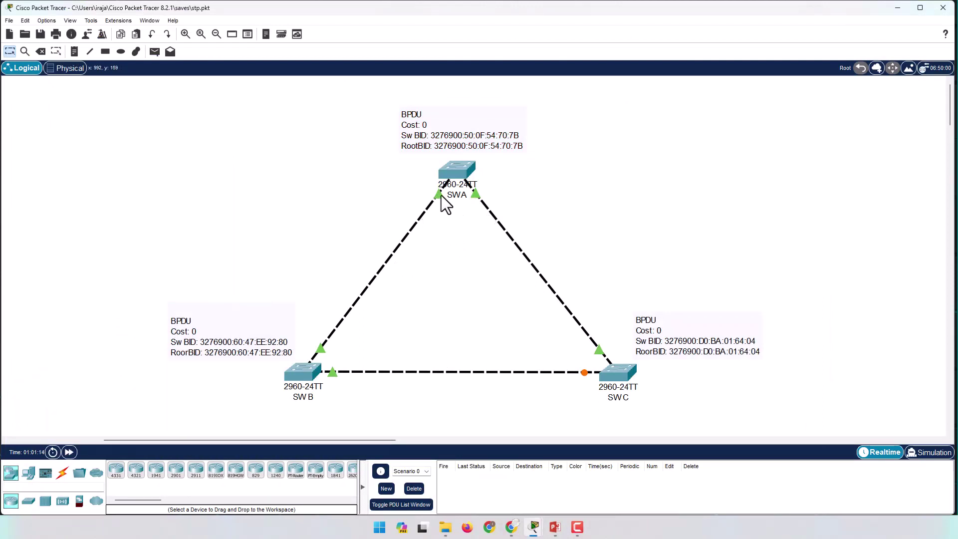
pyautogui.click(74, 52)
pyautogui.click(395, 190)
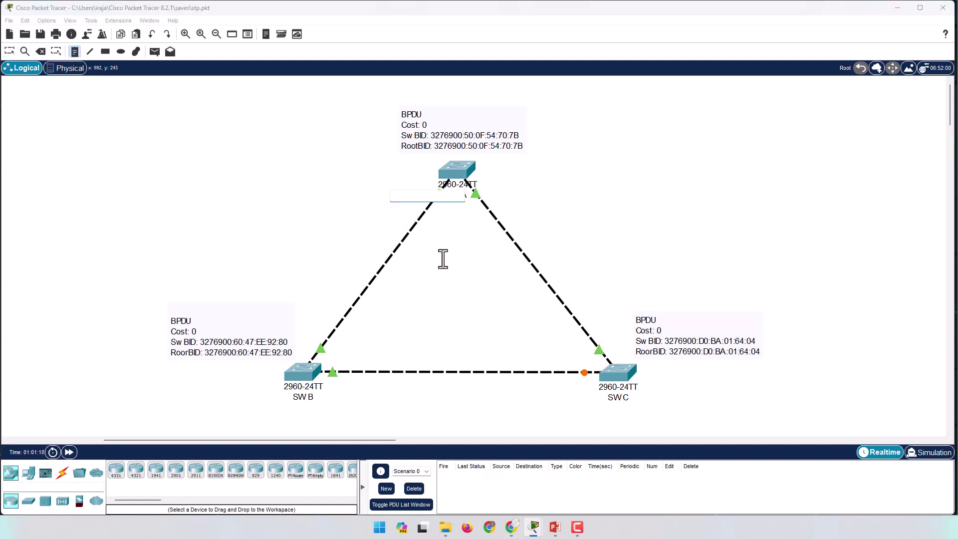
pyautogui.write('FW')
pyautogui.click(512, 197)
pyautogui.write('FW')
pyautogui.click(582, 150)
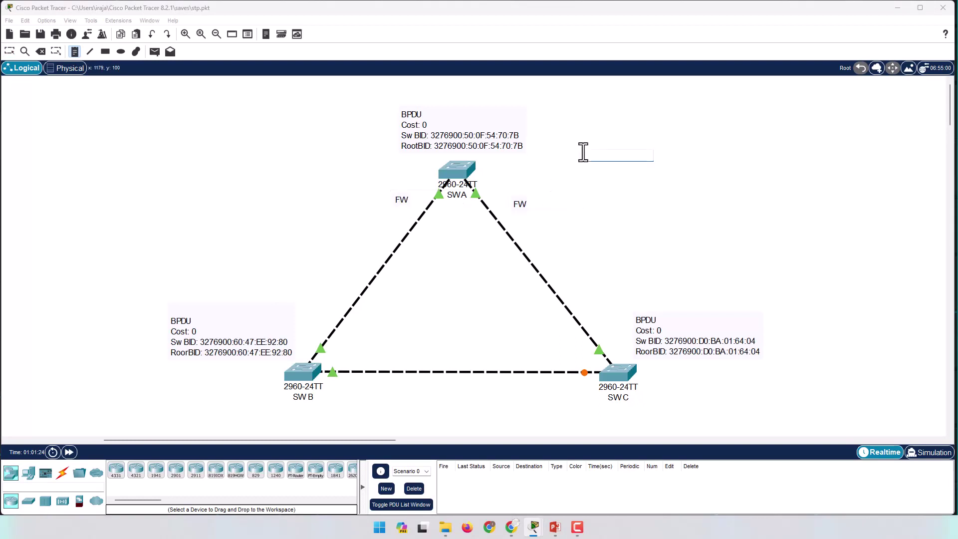
pyautogui.press('Escape')
# Move the two FW notes close to SW A's port indicators, one on each side of the switch
pyautogui.moveTo(403, 200); pyautogui.dragTo(420, 188)
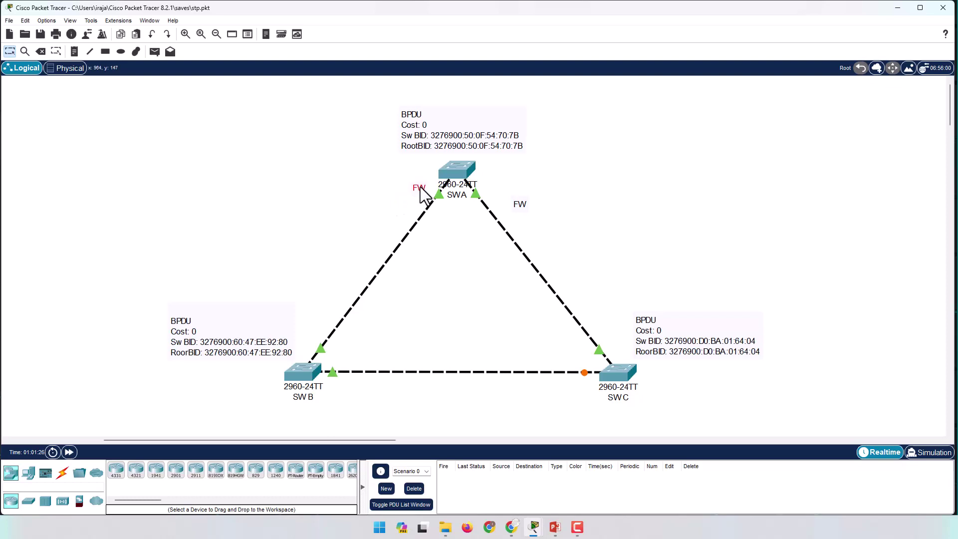
pyautogui.moveTo(520, 204); pyautogui.dragTo(501, 192)
pyautogui.moveTo(424, 189); pyautogui.dragTo(419, 194)
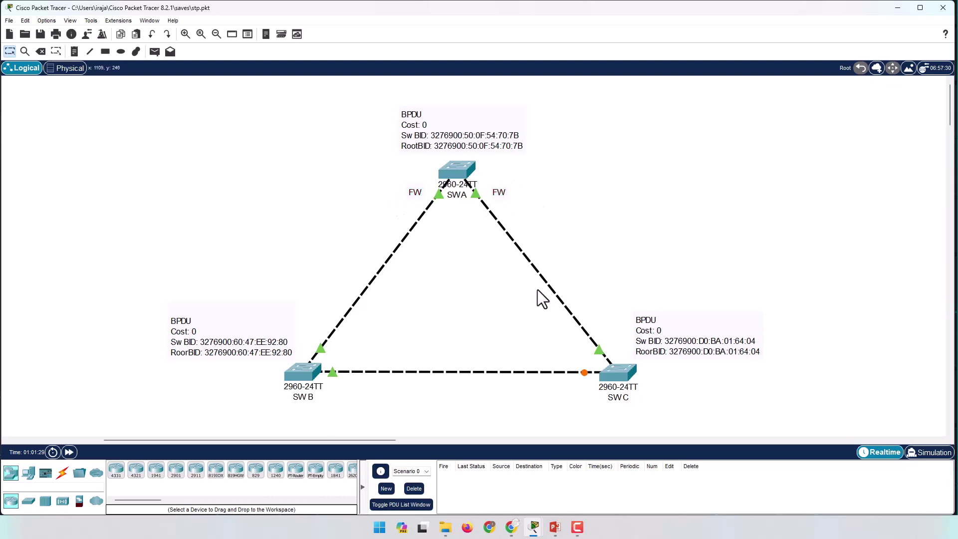
# Review the Step3 slide on root port selection in PowerPoint, checking the topology and the port speed cost table
pyautogui.click(555, 527)
pyautogui.scroll(-1, 321, 329)
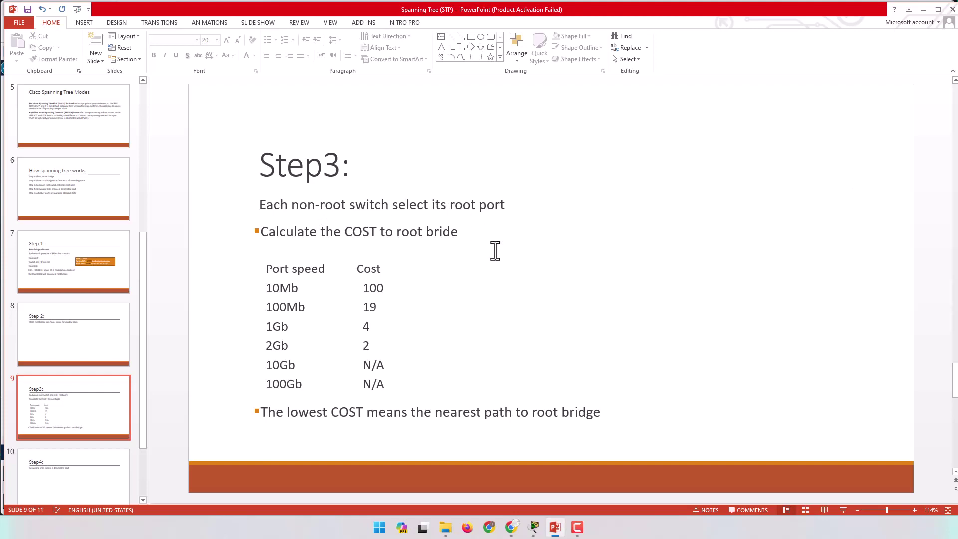
pyautogui.click(558, 535)
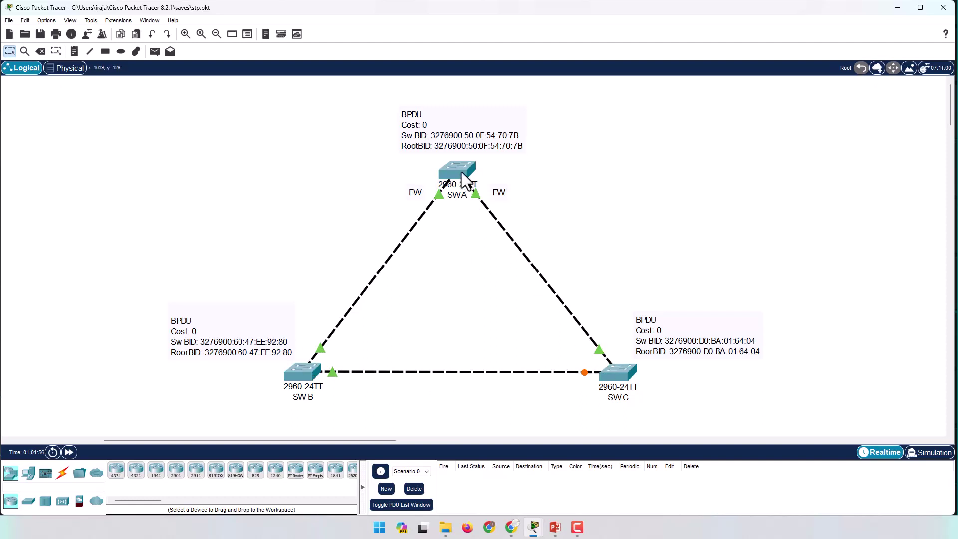
pyautogui.click(556, 529)
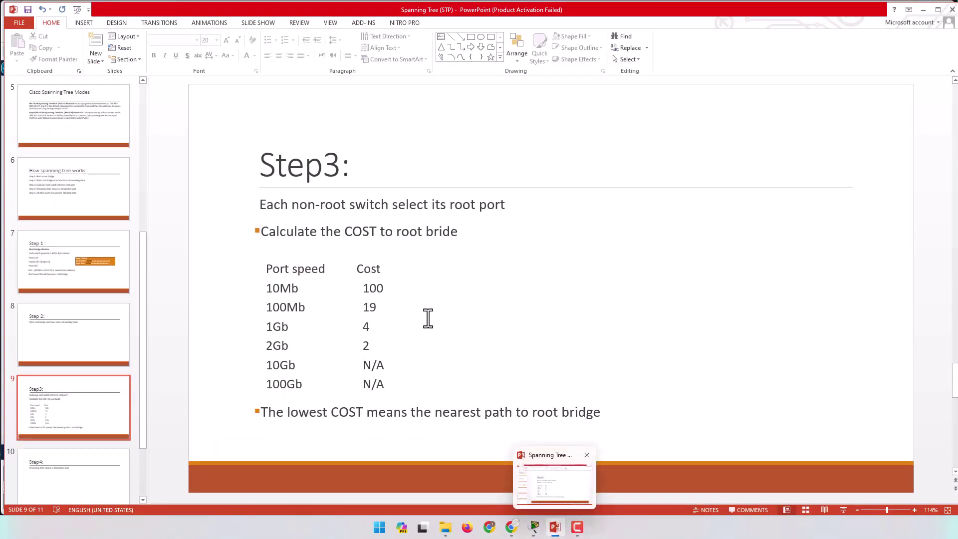
pyautogui.moveTo(344, 233); pyautogui.dragTo(384, 237)
pyautogui.click(419, 287)
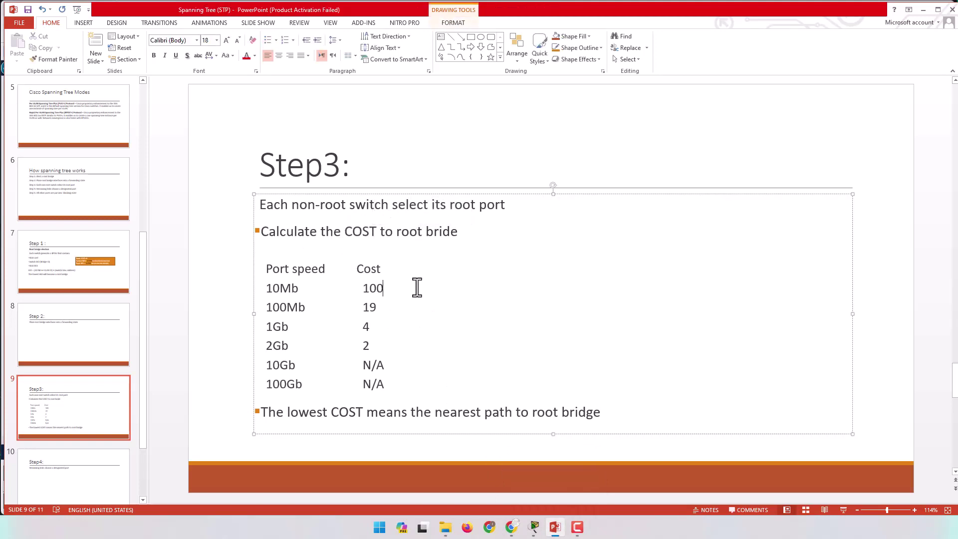
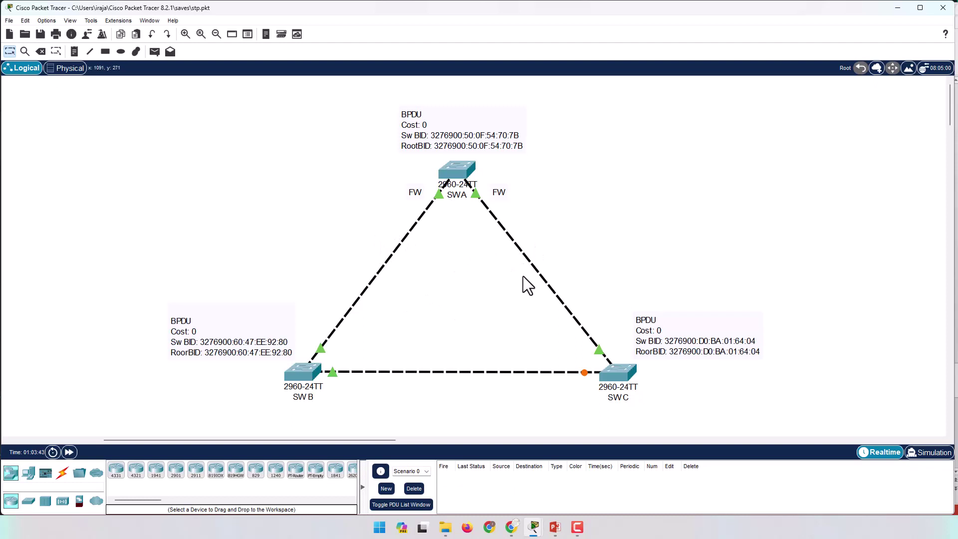
# Add a cost note of 4 beside each of the three switch links, and nudge the SW A–SW B note closer to its link
pyautogui.click(75, 52)
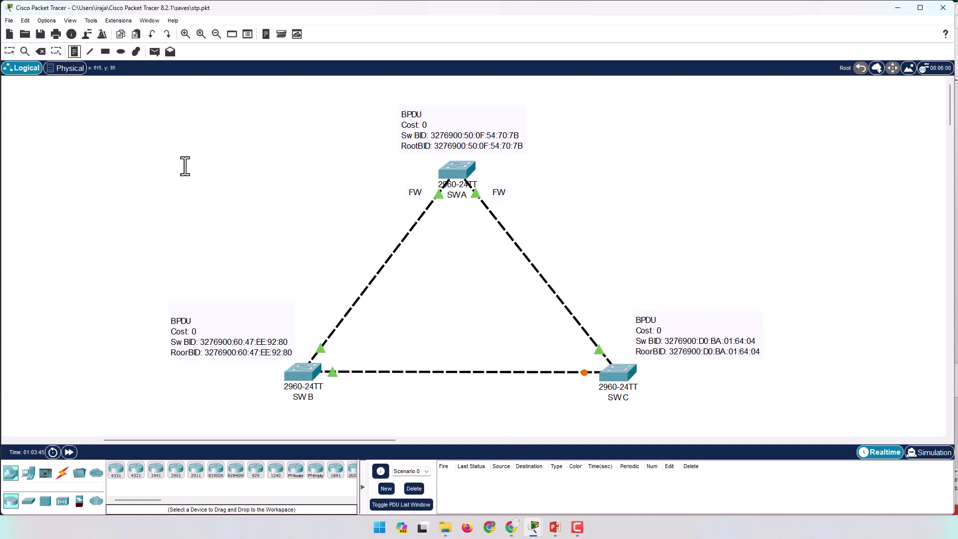
pyautogui.click(370, 257)
pyautogui.write('4')
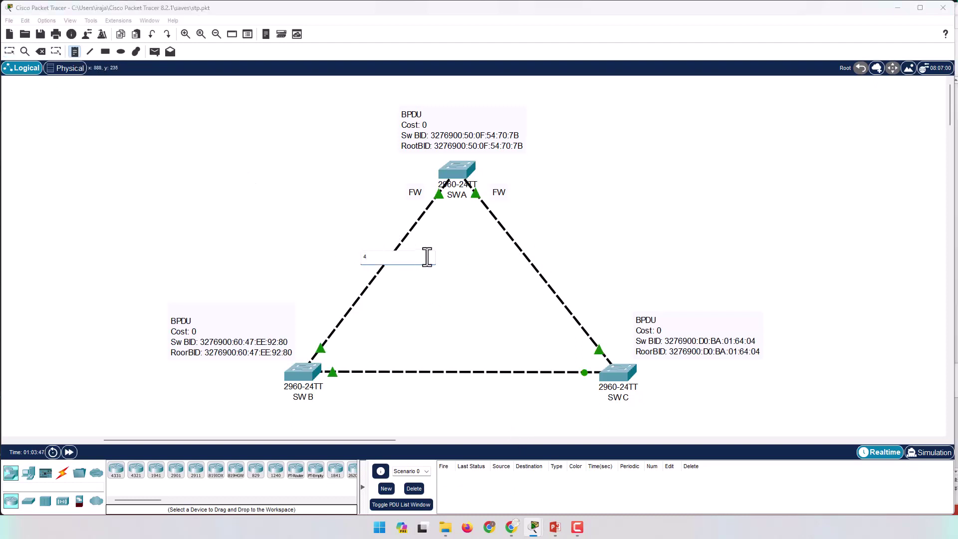
pyautogui.click(570, 250)
pyautogui.write('4')
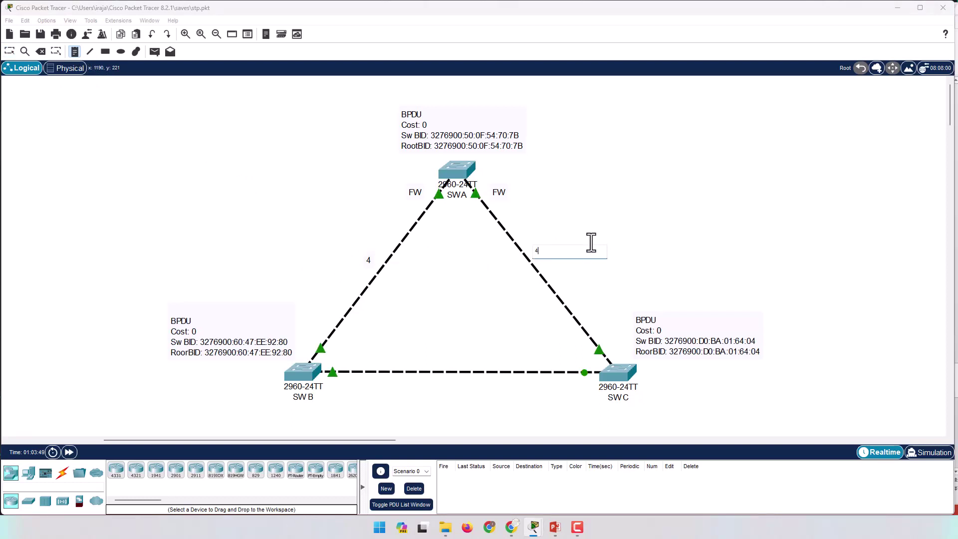
pyautogui.click(459, 387)
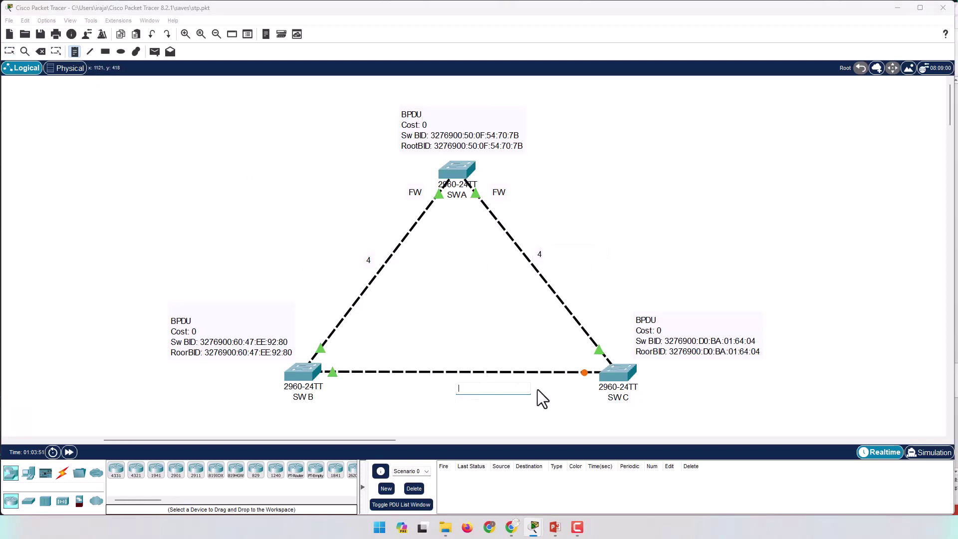
pyautogui.write('4')
pyautogui.click(234, 212)
pyautogui.press('Escape')
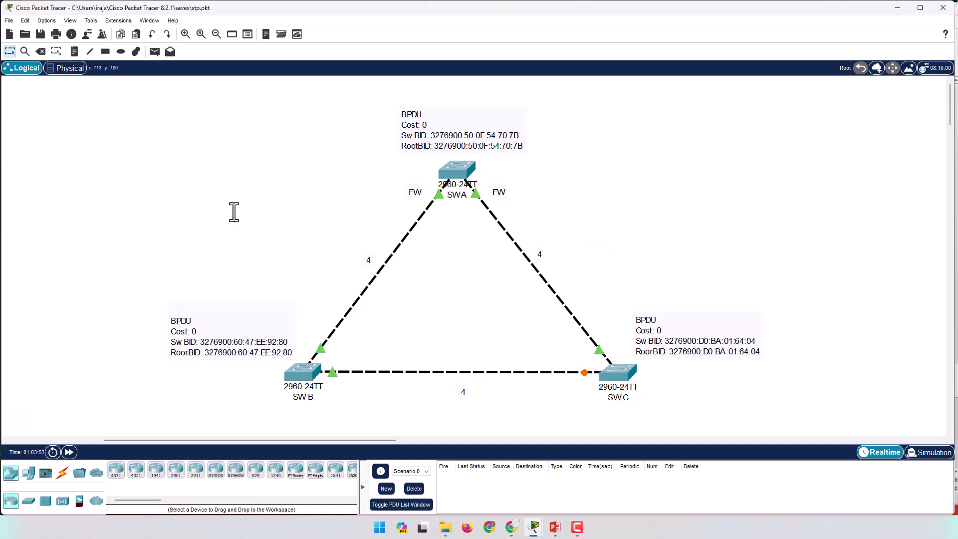
pyautogui.moveTo(368, 266); pyautogui.dragTo(370, 262)
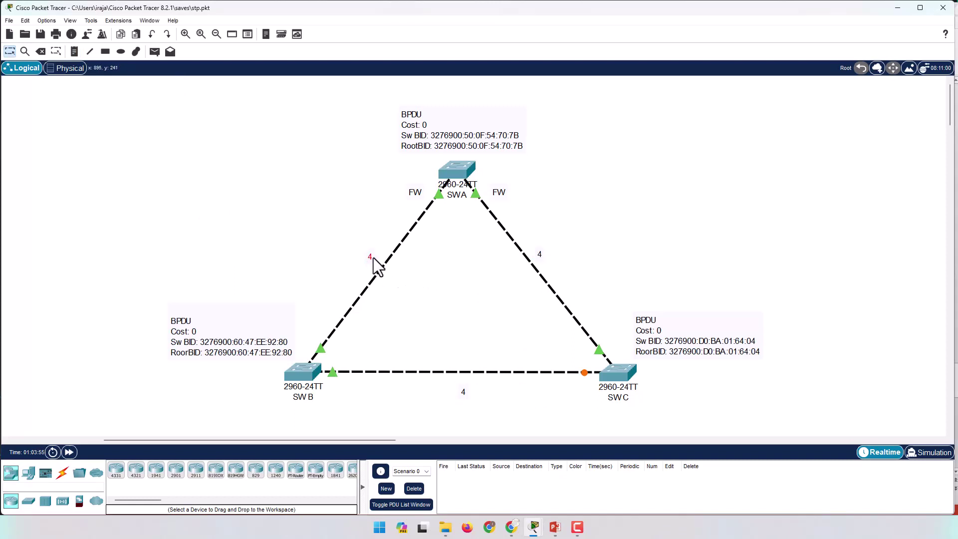
# Nudge the SW B–SW C cost note closer to its link, and add a Root note beside SW B's port facing SW A
pyautogui.moveTo(467, 392); pyautogui.dragTo(471, 391)
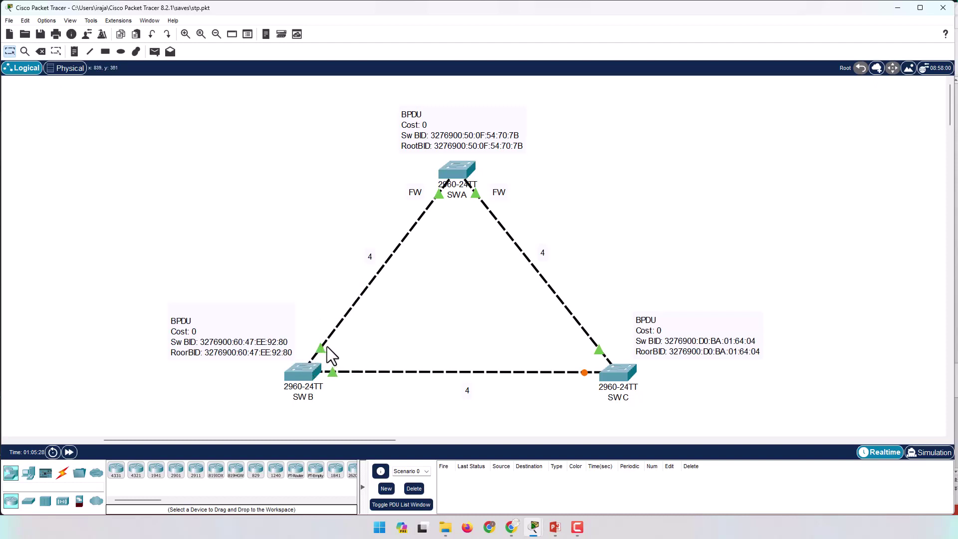
pyautogui.click(73, 51)
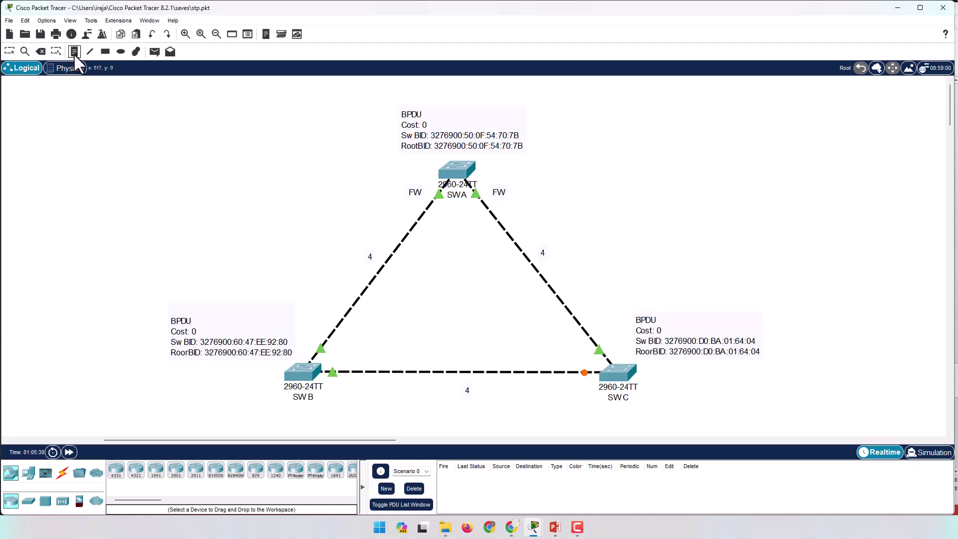
pyautogui.click(334, 354)
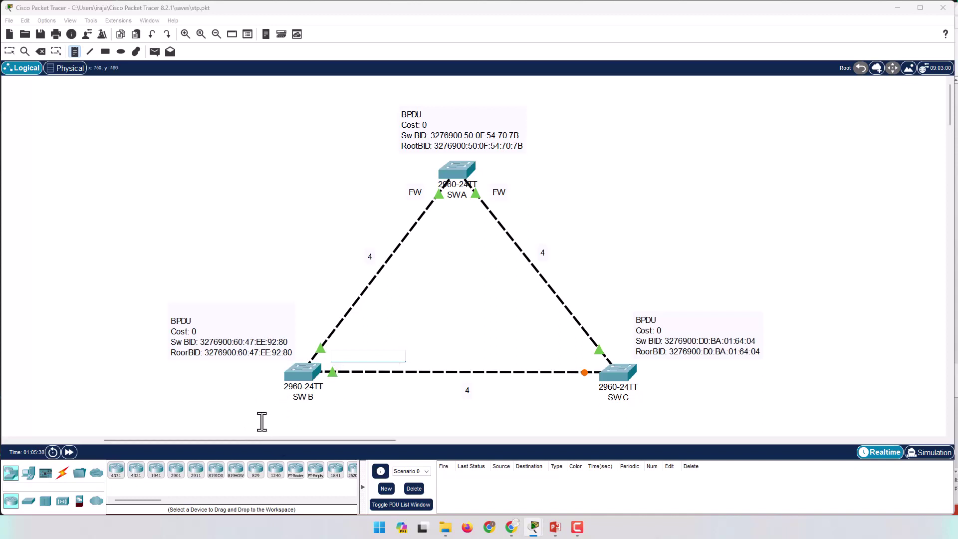
pyautogui.write('Root')
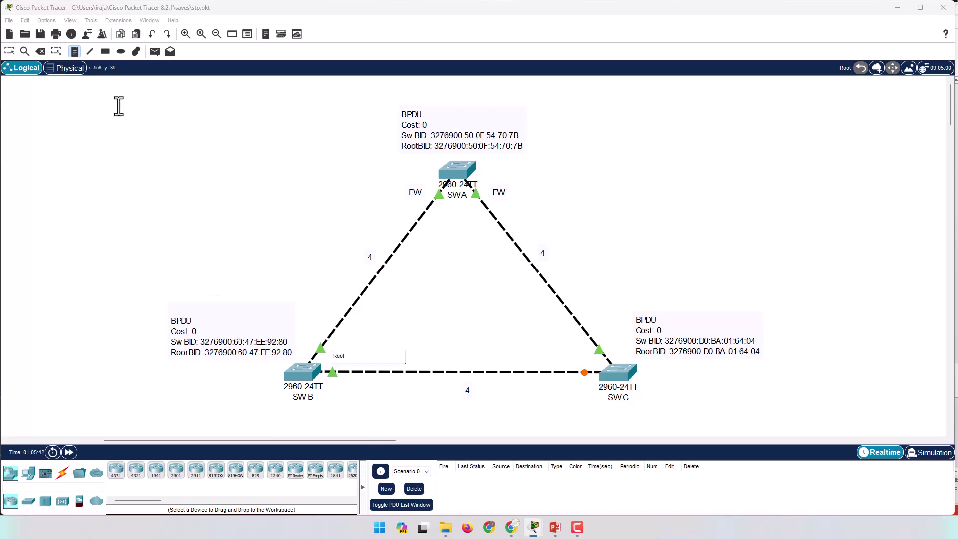
pyautogui.press('Escape')
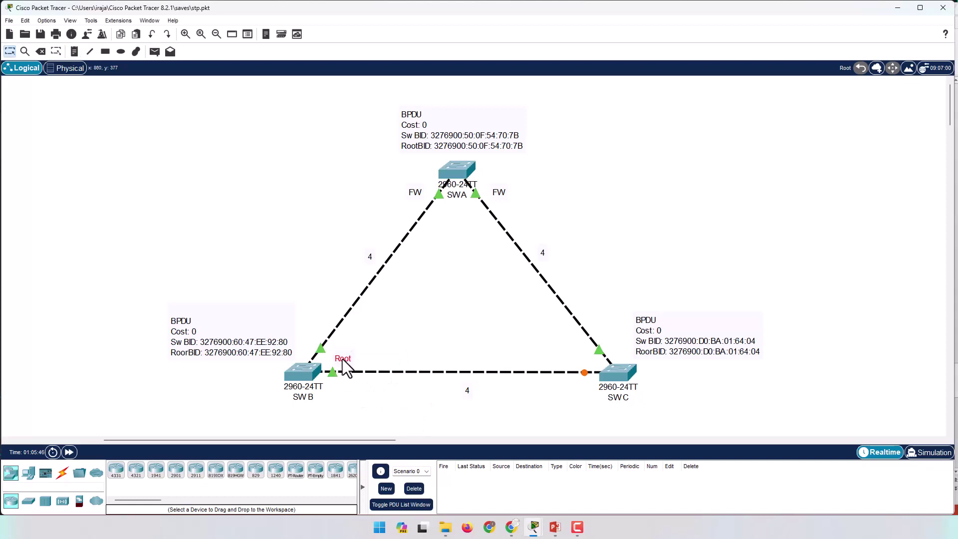
pyautogui.moveTo(344, 357); pyautogui.dragTo(306, 335)
pyautogui.moveTo(309, 335); pyautogui.dragTo(305, 345)
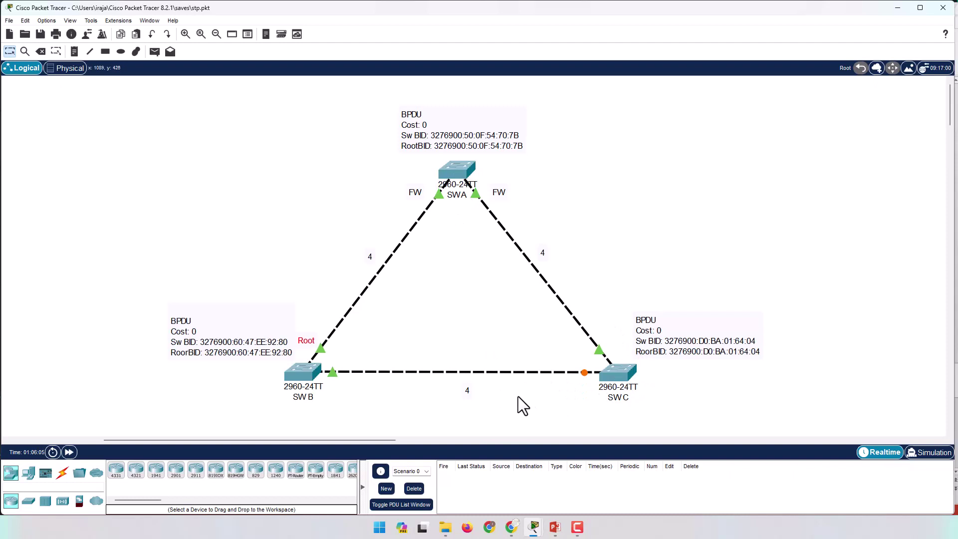
# Add a Root note beside SW C's port facing SW A
pyautogui.moveTo(616, 373)
pyautogui.click(75, 51)
pyautogui.click(557, 355)
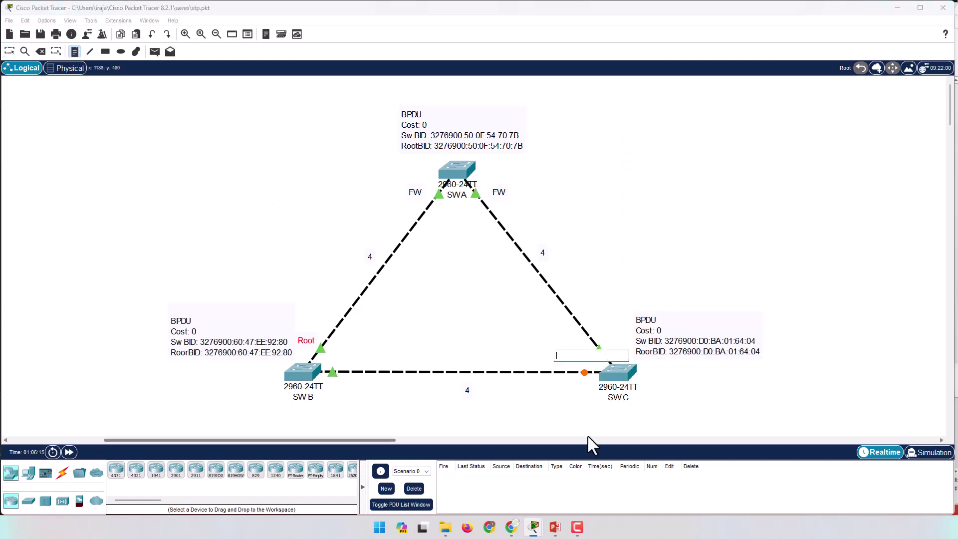
pyautogui.write('Root')
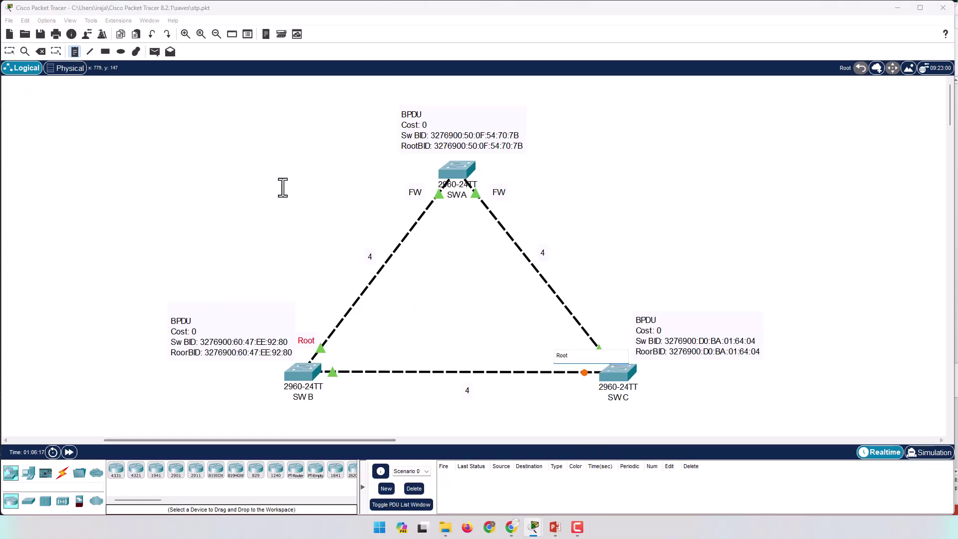
pyautogui.press('Escape')
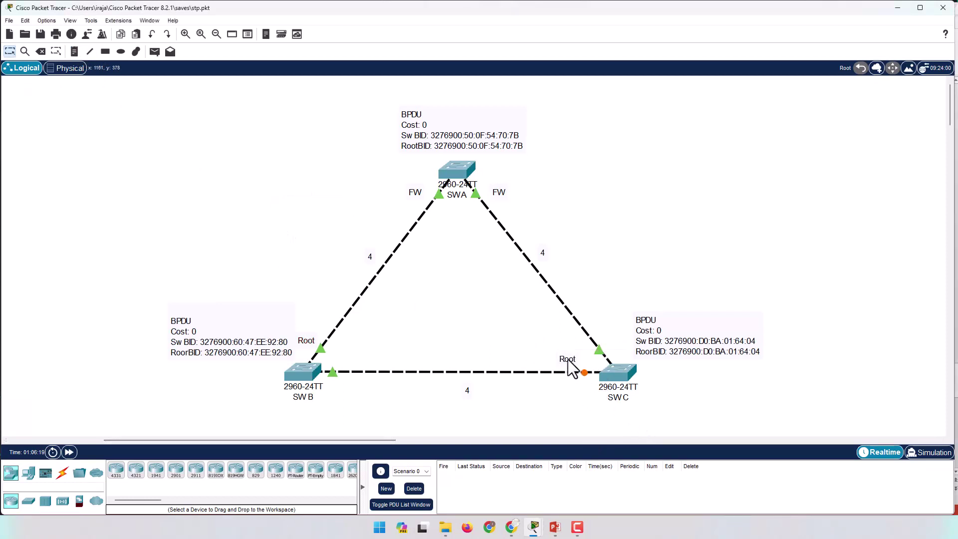
pyautogui.moveTo(567, 360); pyautogui.dragTo(579, 351)
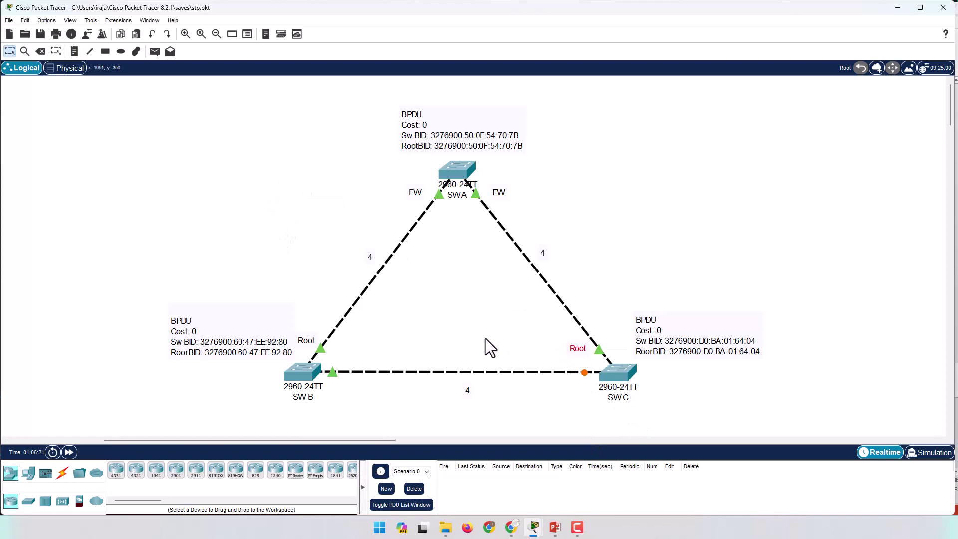
# Switch to PowerPoint to review the lowest-cost rule on the Step3 slide, and return to the Packet Tracer topology
pyautogui.moveTo(555, 524)
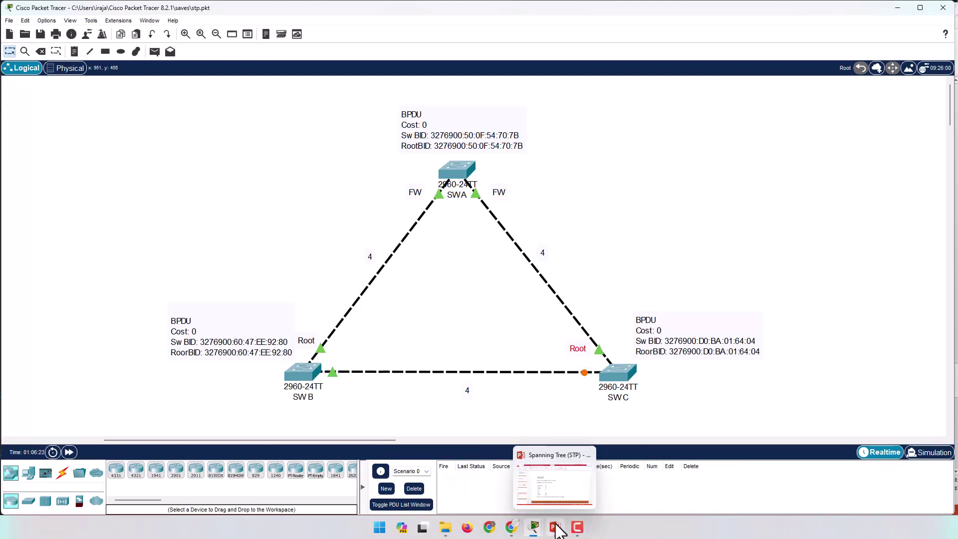
pyautogui.click(559, 474)
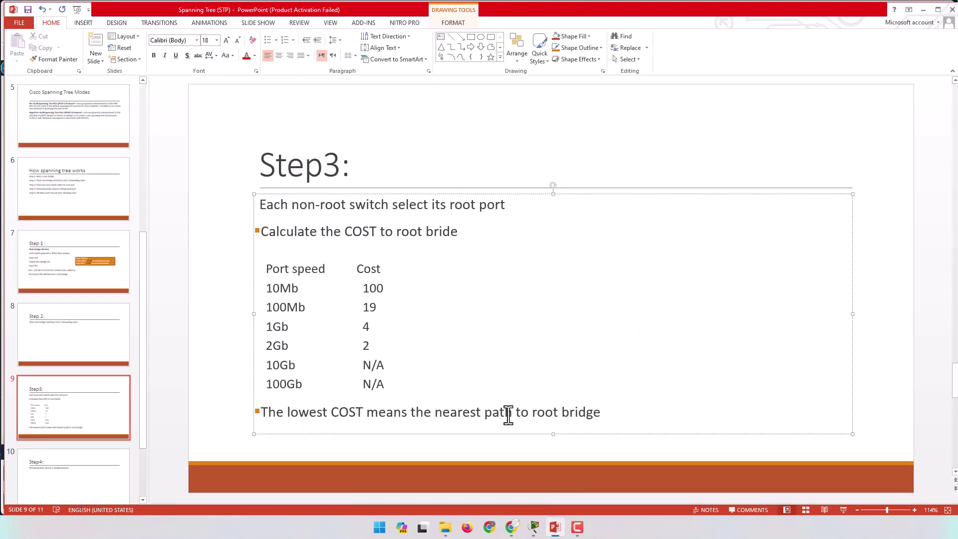
pyautogui.click(555, 526)
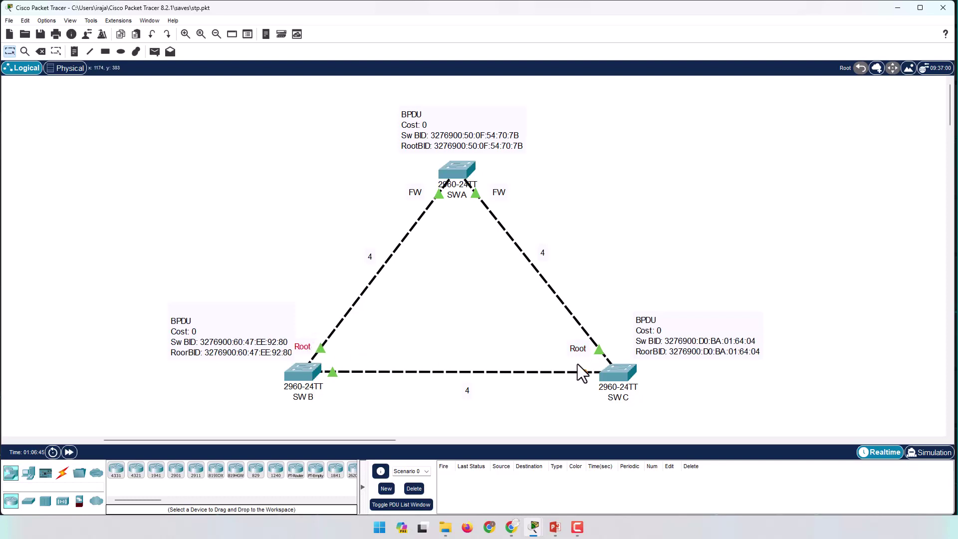
# Open the Step4 slide in PowerPoint and review how the designated port is selected, checking the Packet Tracer topology in between
pyautogui.click(556, 527)
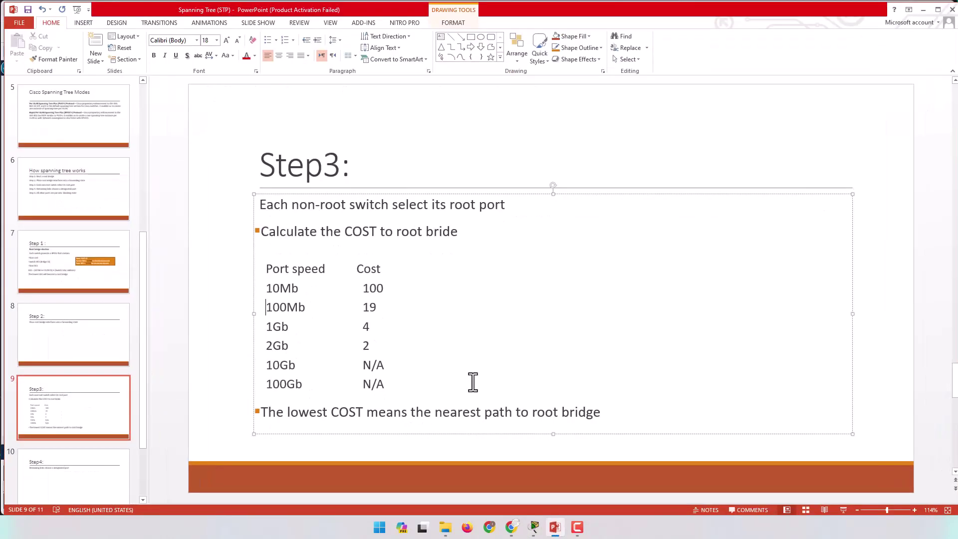
pyautogui.click(95, 463)
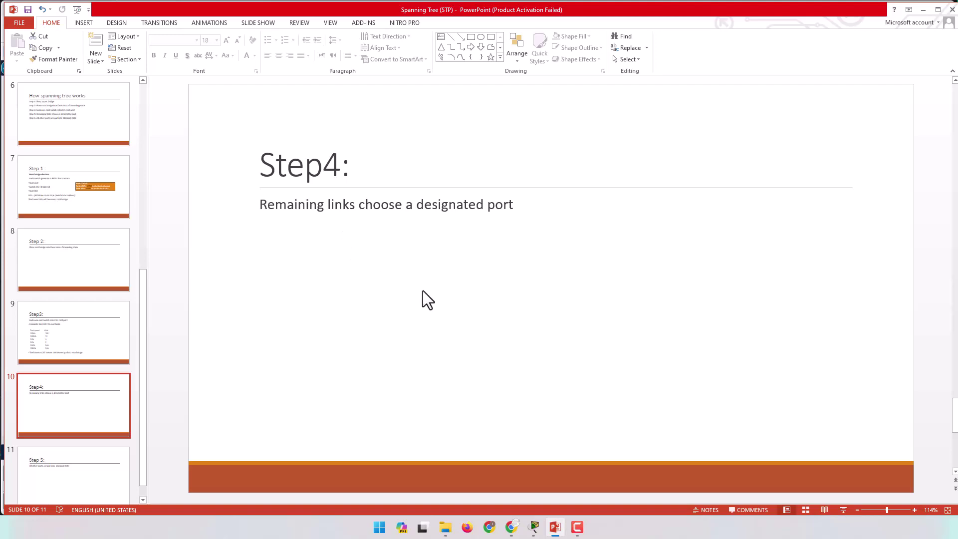
pyautogui.click(555, 527)
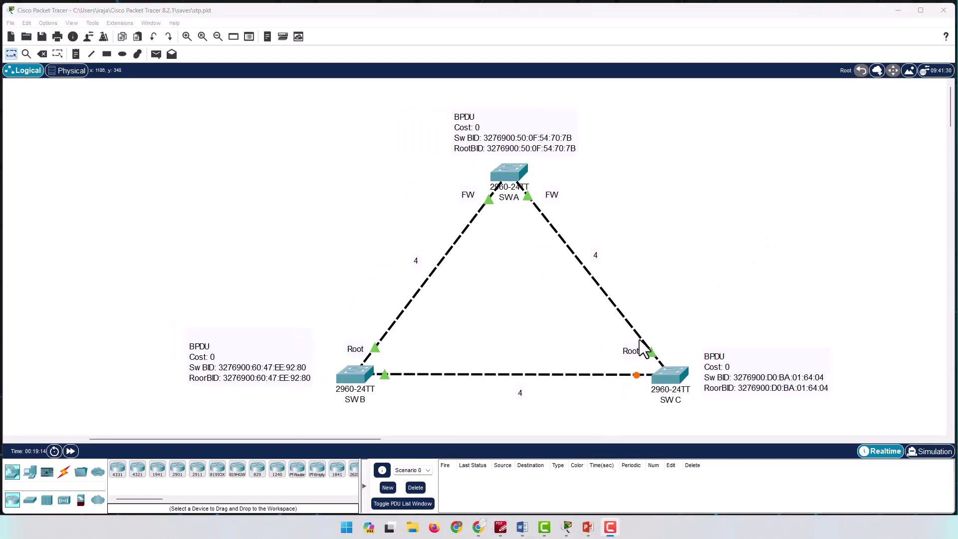
pyautogui.click(588, 527)
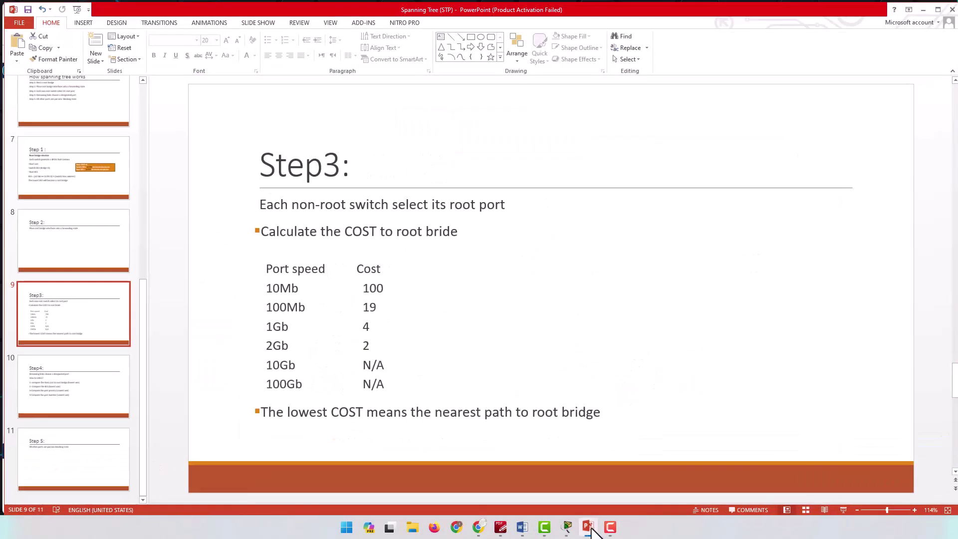
pyautogui.click(79, 385)
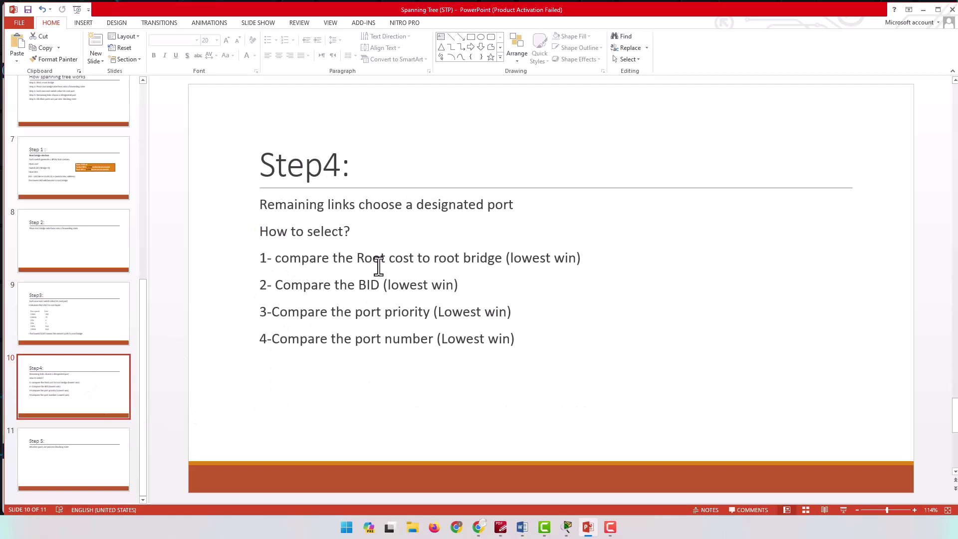
# Check the SW B–SW C link in Packet Tracer, and highlight the "lowest win" wording of the BID rule on the Step4 slide
pyautogui.click(567, 527)
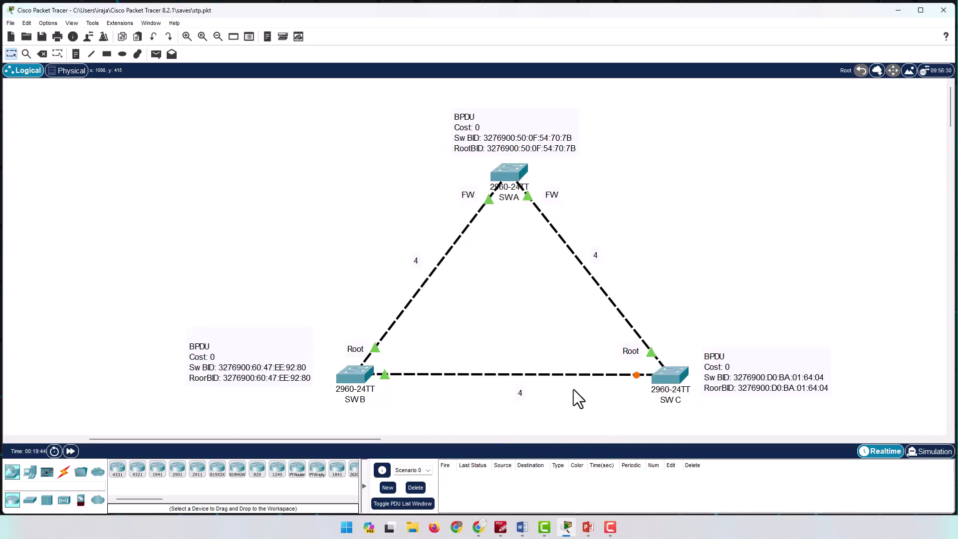
pyautogui.click(588, 528)
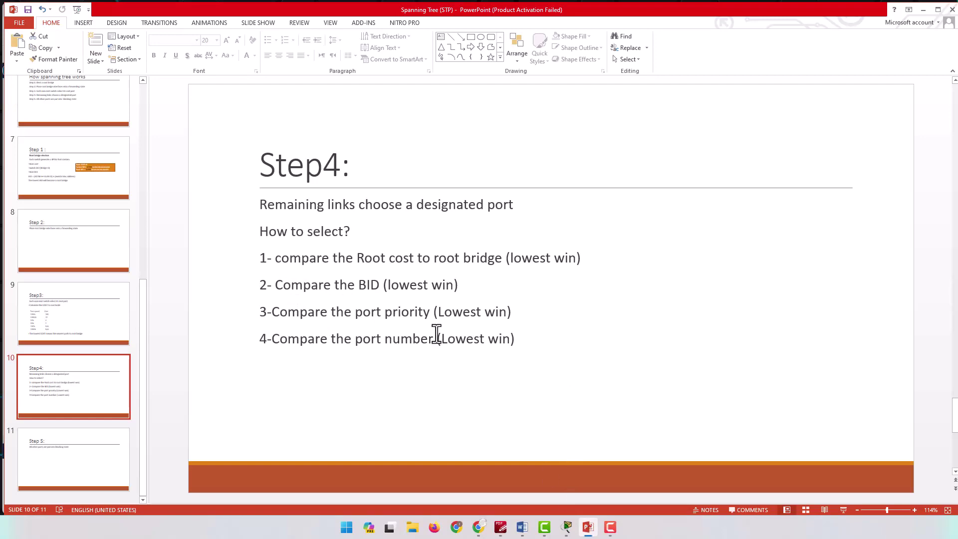
pyautogui.moveTo(390, 285); pyautogui.dragTo(437, 286)
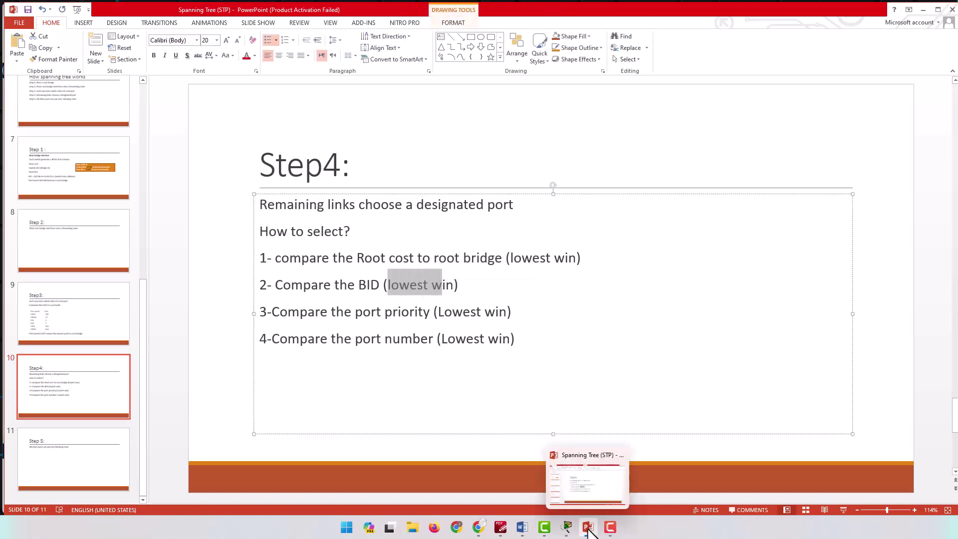
# Switch to Packet Tracer, stack the SW B and SW C BPDU notes to compare their bridge IDs, and return each beside its switch
pyautogui.click(567, 527)
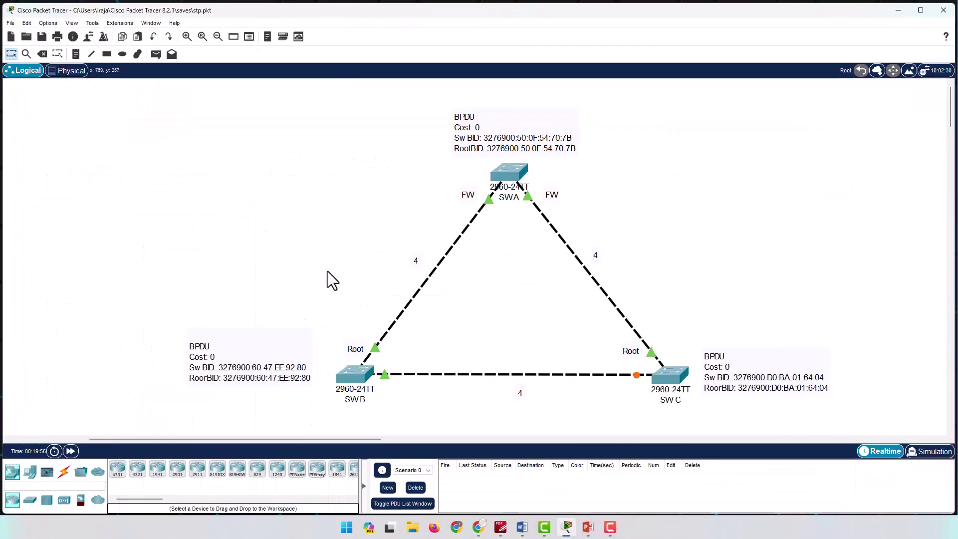
pyautogui.moveTo(281, 347); pyautogui.dragTo(247, 251)
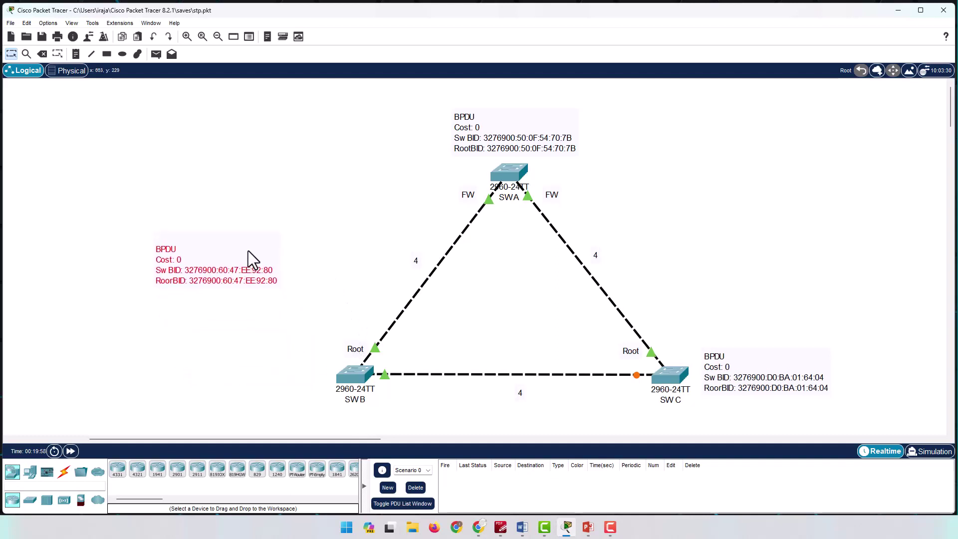
pyautogui.moveTo(729, 362); pyautogui.dragTo(180, 311)
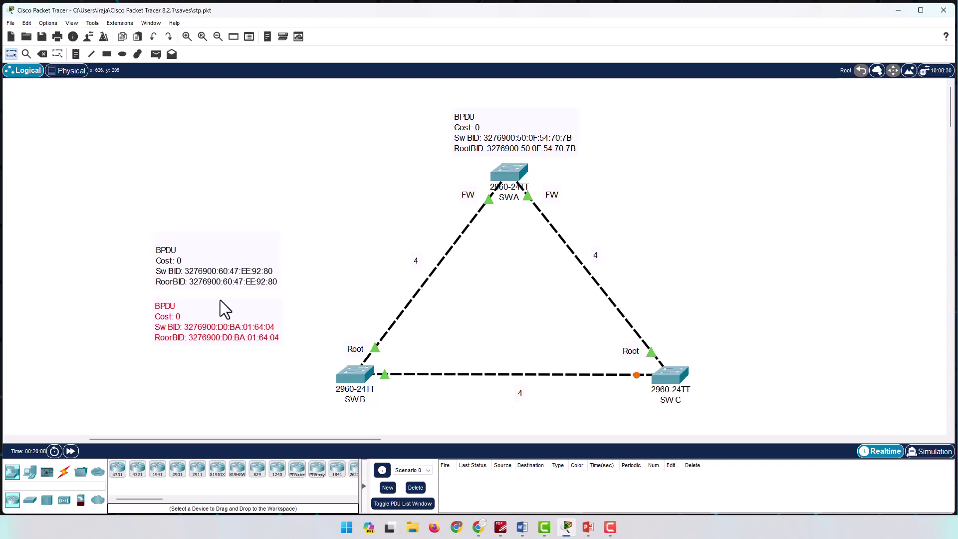
pyautogui.moveTo(224, 318); pyautogui.dragTo(772, 382)
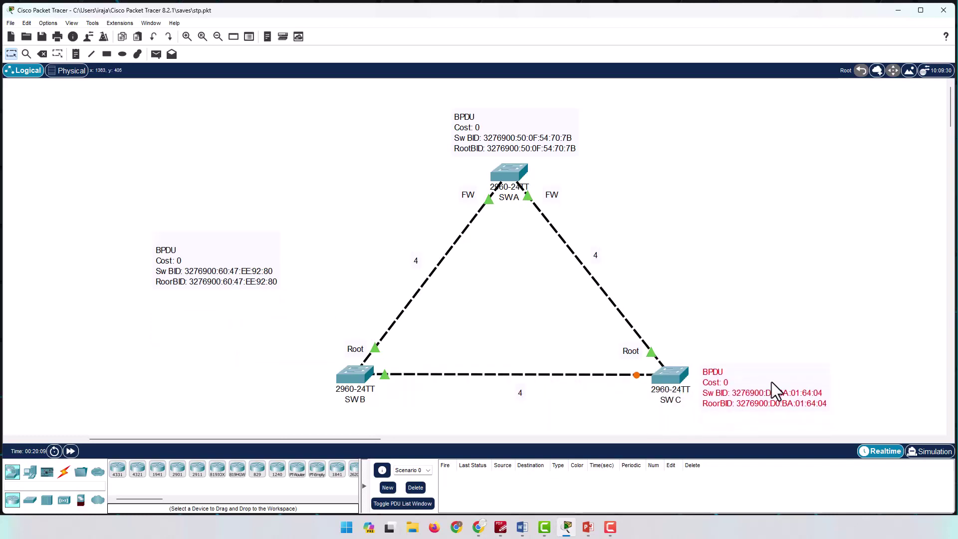
pyautogui.moveTo(239, 266); pyautogui.dragTo(267, 373)
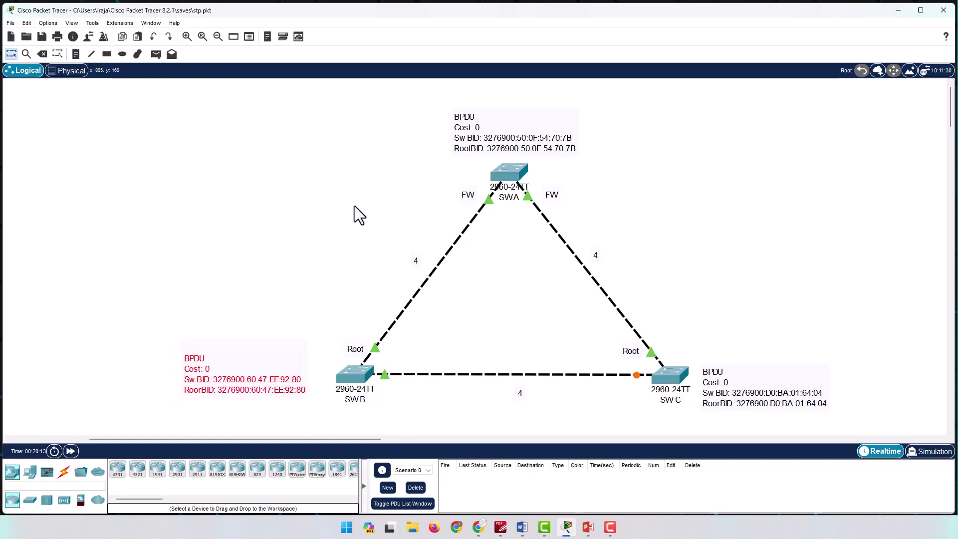
# Add a Desg note for SW B's port facing SW C, and move it just below that port
pyautogui.click(75, 54)
pyautogui.click(402, 364)
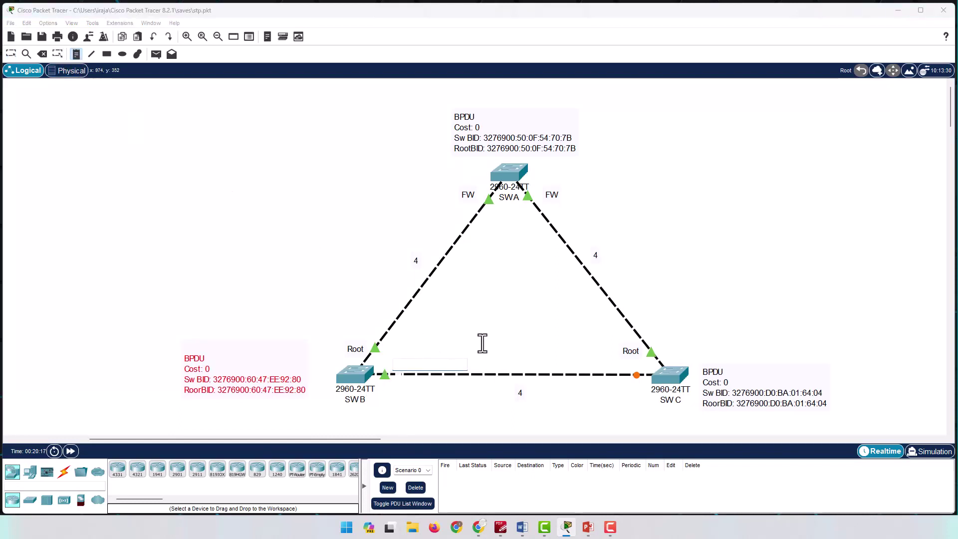
pyautogui.write('Desg')
pyautogui.click(350, 264)
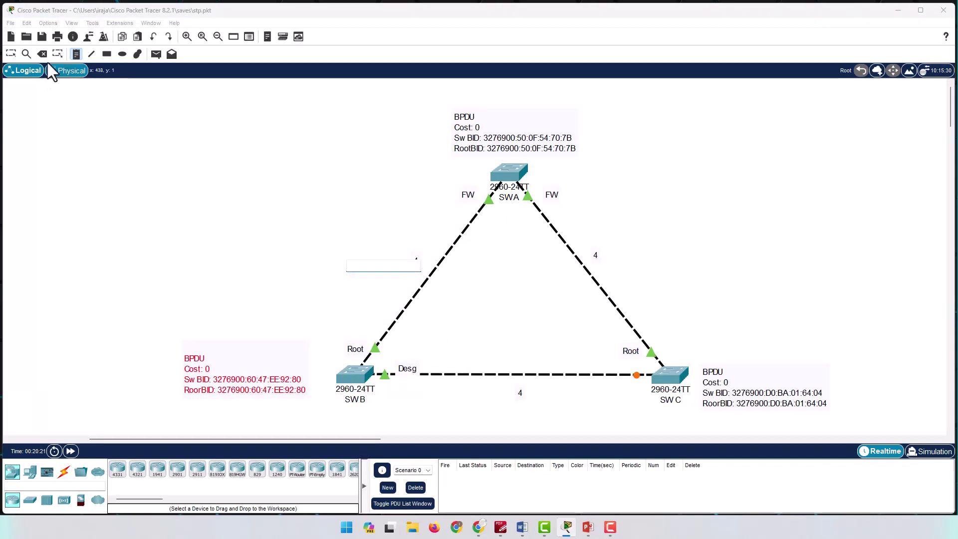
pyautogui.press('Escape')
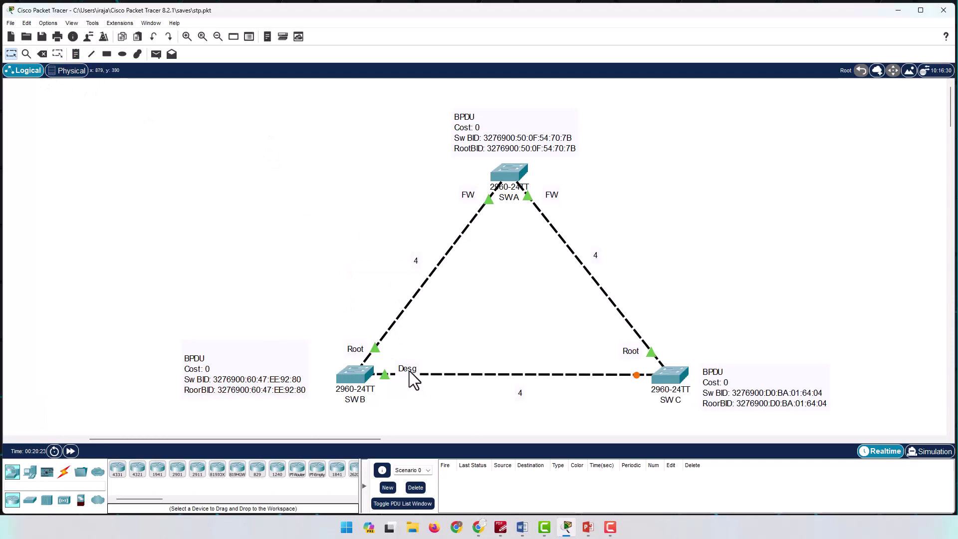
pyautogui.moveTo(393, 370); pyautogui.dragTo(392, 397)
# Review the BID and port priority rules on the Step4 slide in PowerPoint, highlighting each, and return to the Packet Tracer topology
pyautogui.click(589, 526)
pyautogui.click(405, 368)
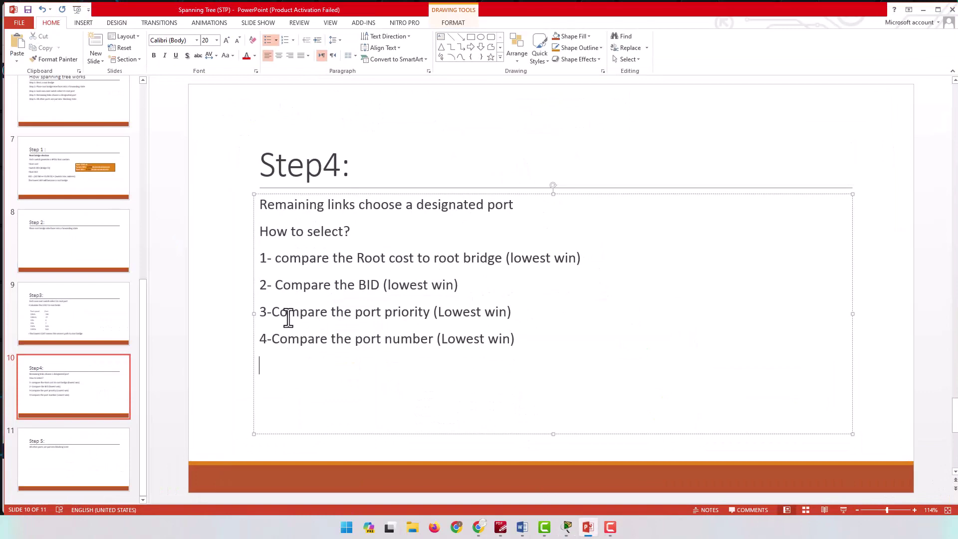
pyautogui.moveTo(274, 312); pyautogui.dragTo(398, 316)
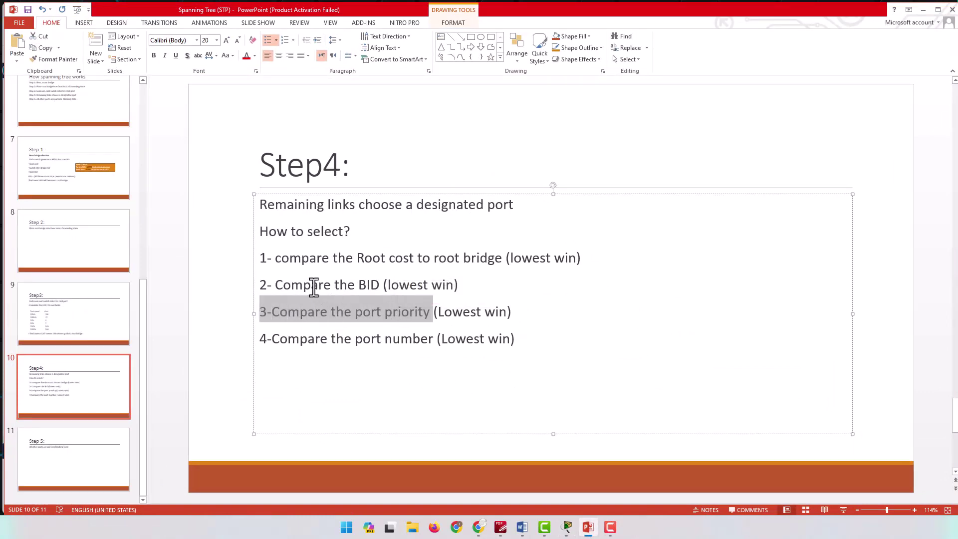
pyautogui.moveTo(313, 284); pyautogui.dragTo(400, 288)
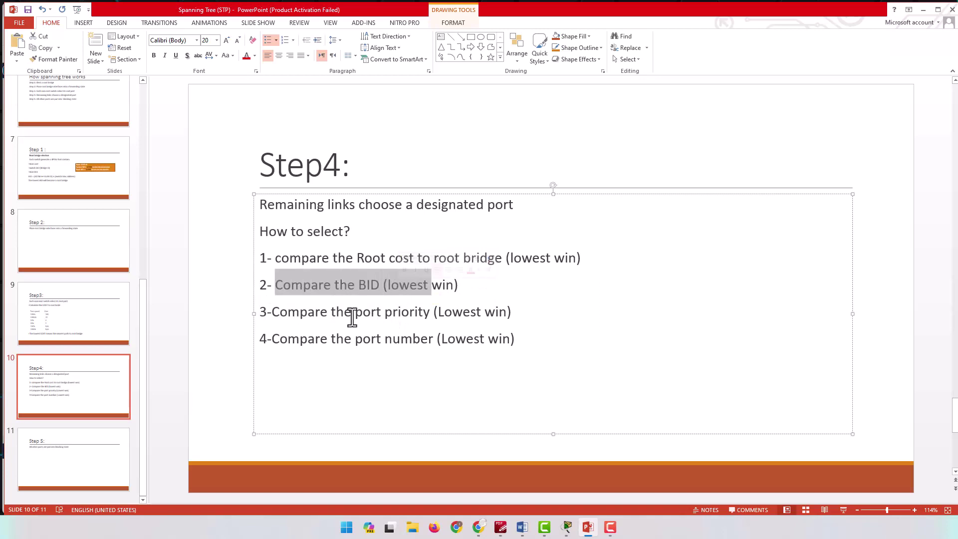
pyautogui.moveTo(274, 315); pyautogui.dragTo(410, 314)
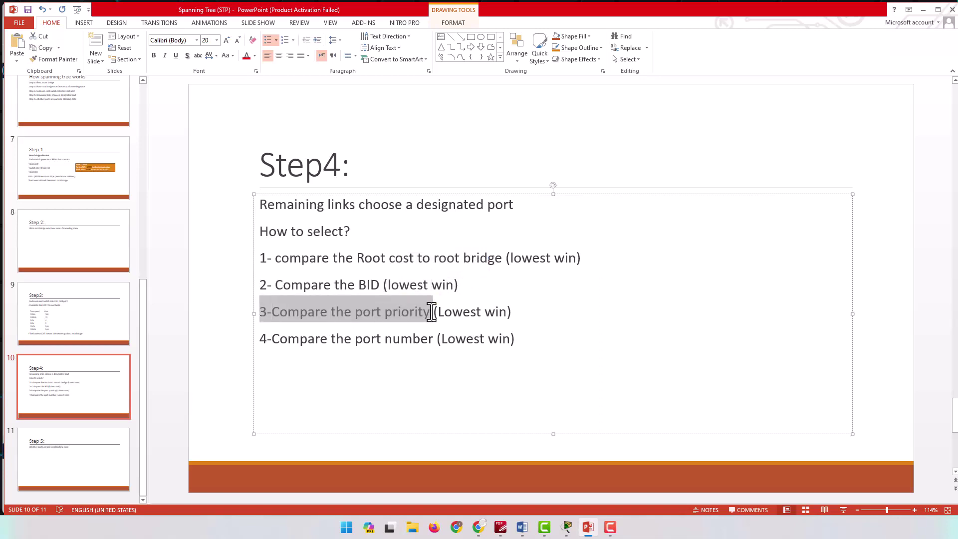
pyautogui.click(328, 315)
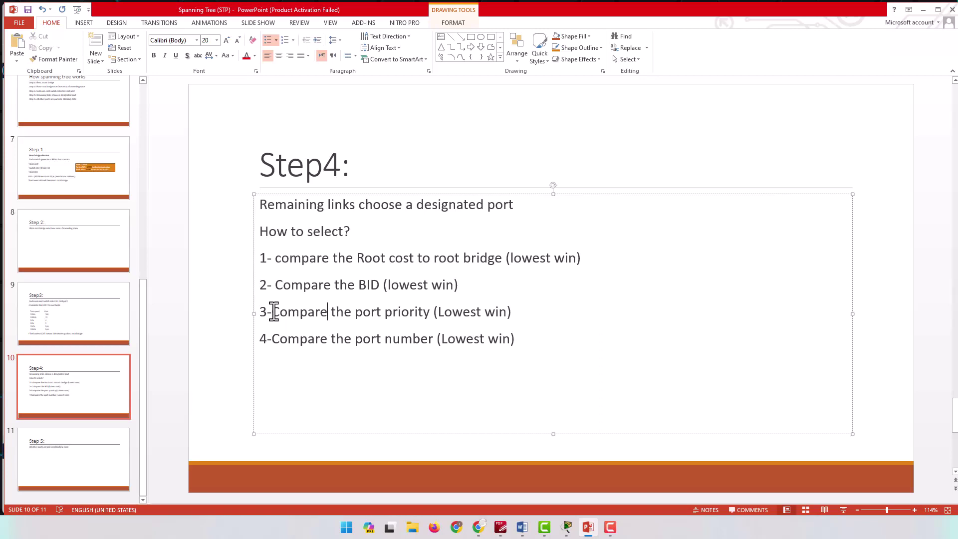
pyautogui.click(588, 527)
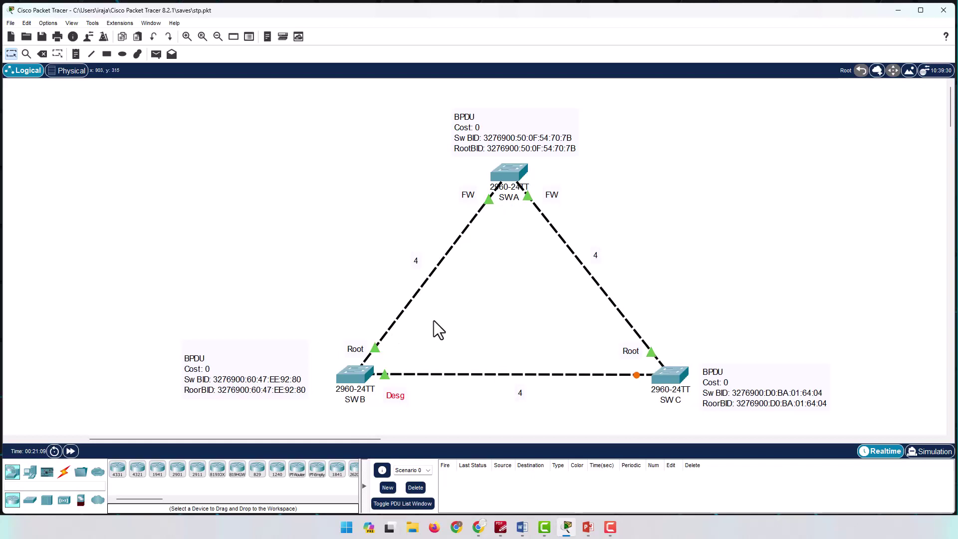
# Review the port priority and port number rules on PowerPoint's Step4 slide, highlighting each, and return to the Packet Tracer topology
pyautogui.click(589, 528)
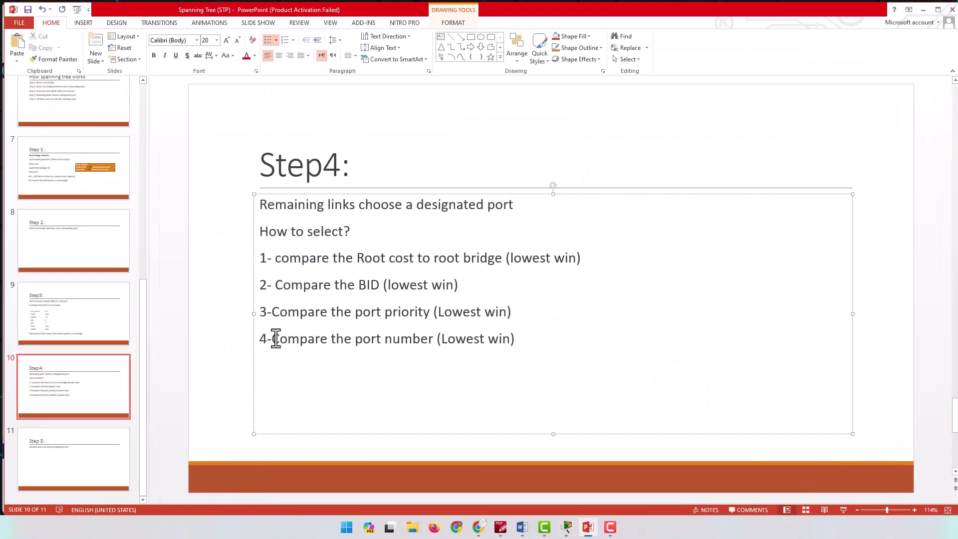
pyautogui.moveTo(276, 339); pyautogui.dragTo(428, 338)
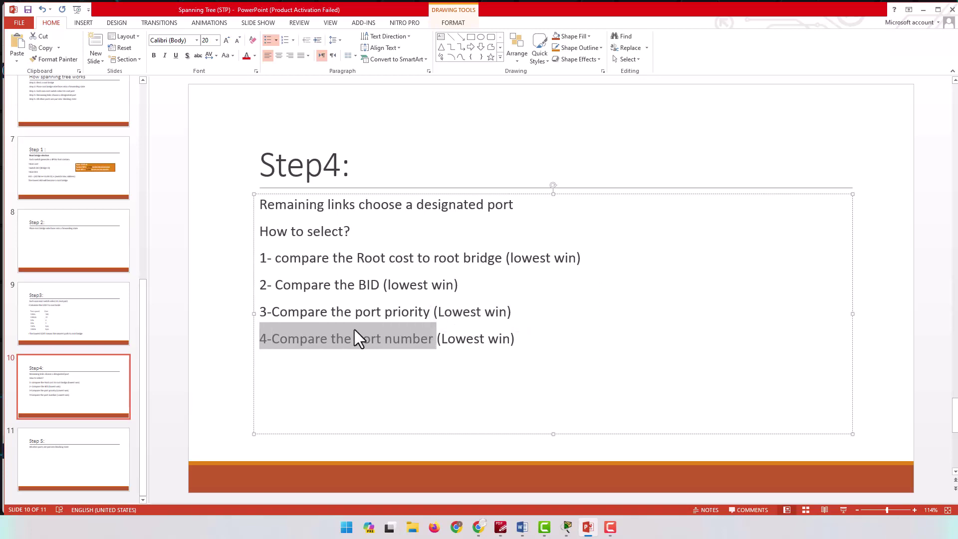
pyautogui.click(316, 319)
pyautogui.moveTo(260, 313); pyautogui.dragTo(514, 314)
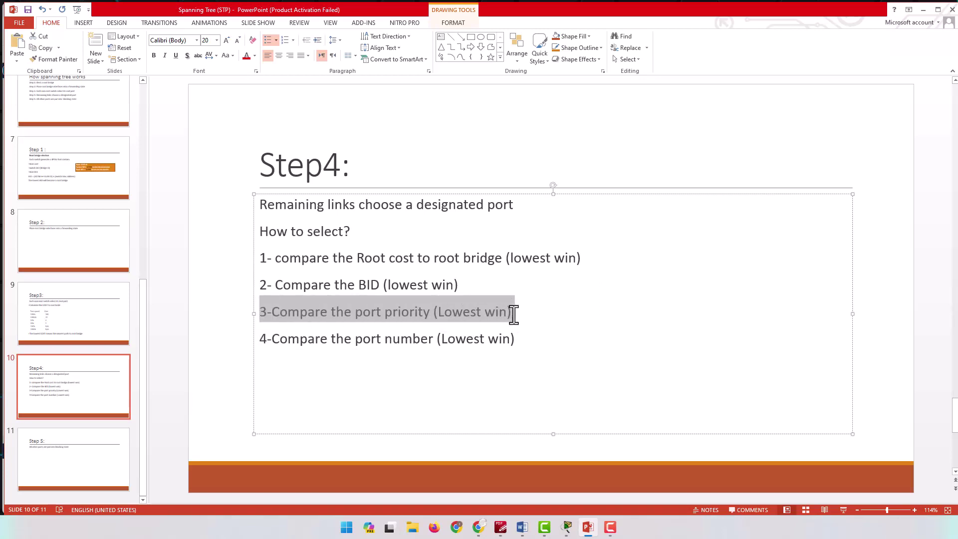
pyautogui.click(410, 314)
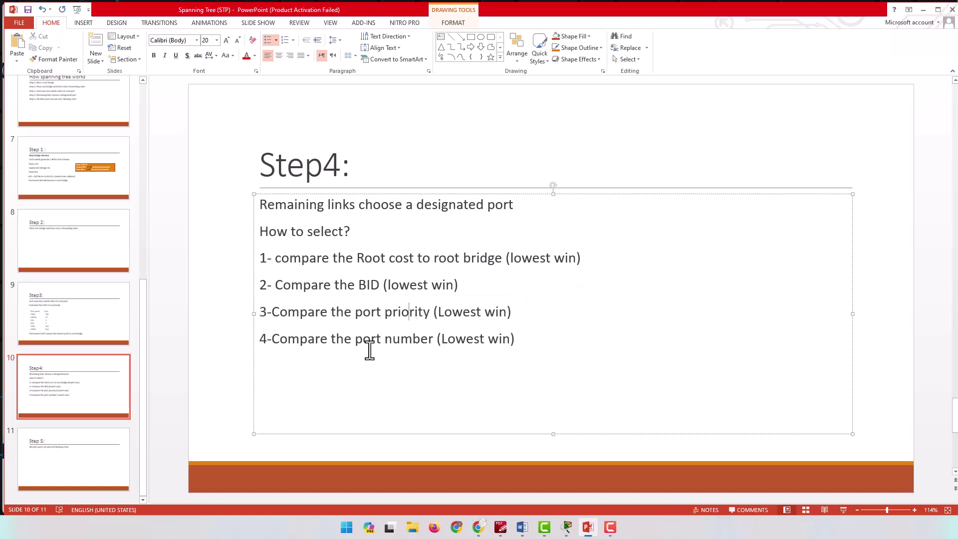
pyautogui.moveTo(286, 339); pyautogui.dragTo(435, 340)
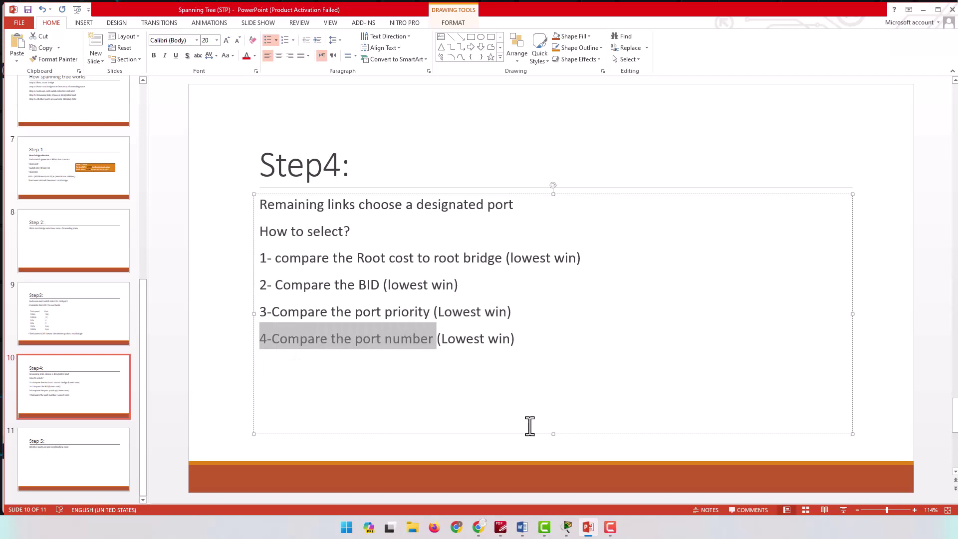
pyautogui.click(566, 527)
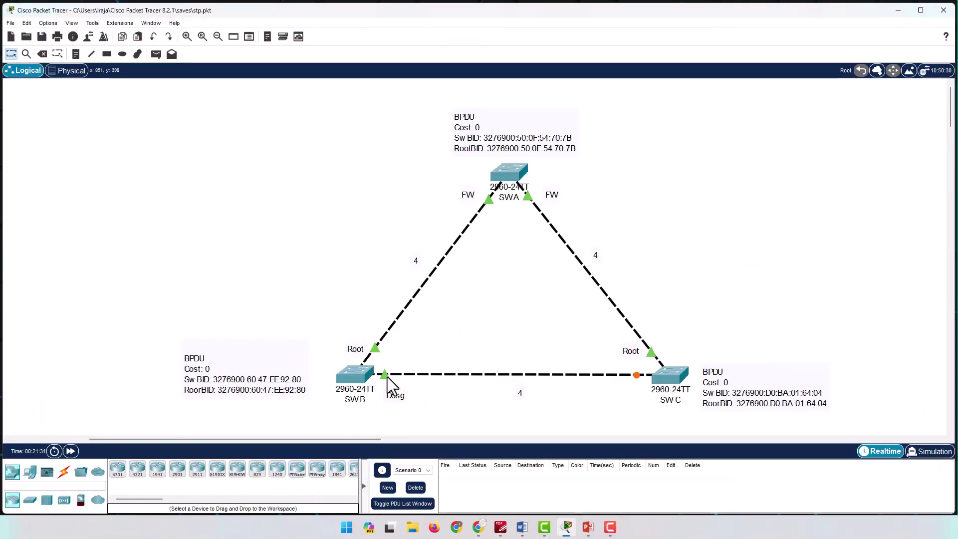
# Check SW B's BPDU note and the Desg note of its port facing SW C, leaving their text as is
pyautogui.moveTo(386, 377)
pyautogui.click(262, 366)
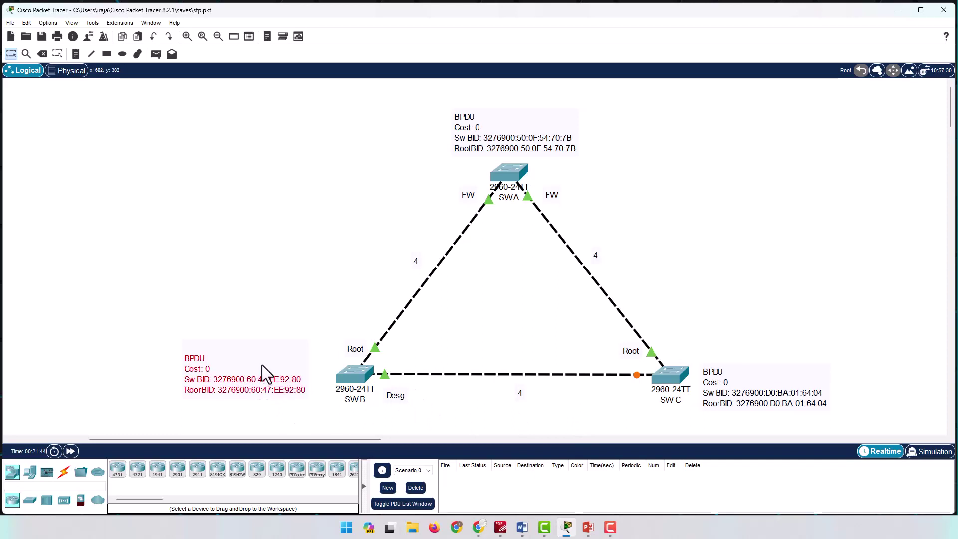
pyautogui.doubleClick(262, 364)
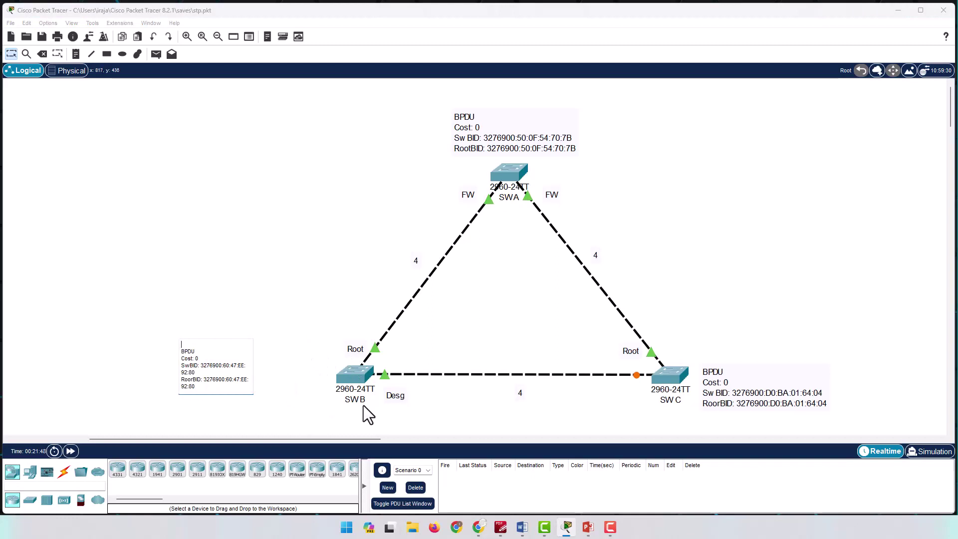
pyautogui.click(303, 350)
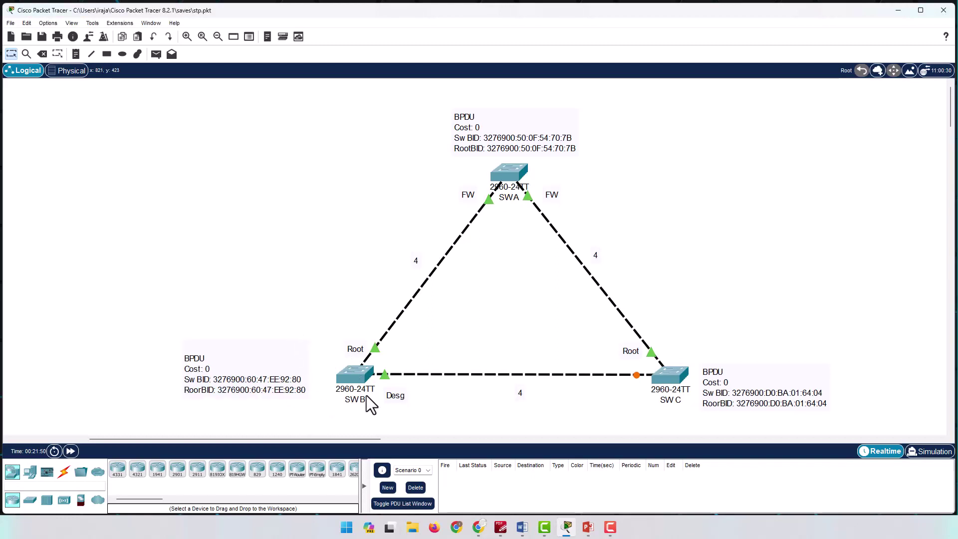
pyautogui.click(394, 397)
pyautogui.doubleClick(393, 395)
# Show the Step 5 slide about the blocking state in PowerPoint, and return to the Packet Tracer topology
pyautogui.click(588, 527)
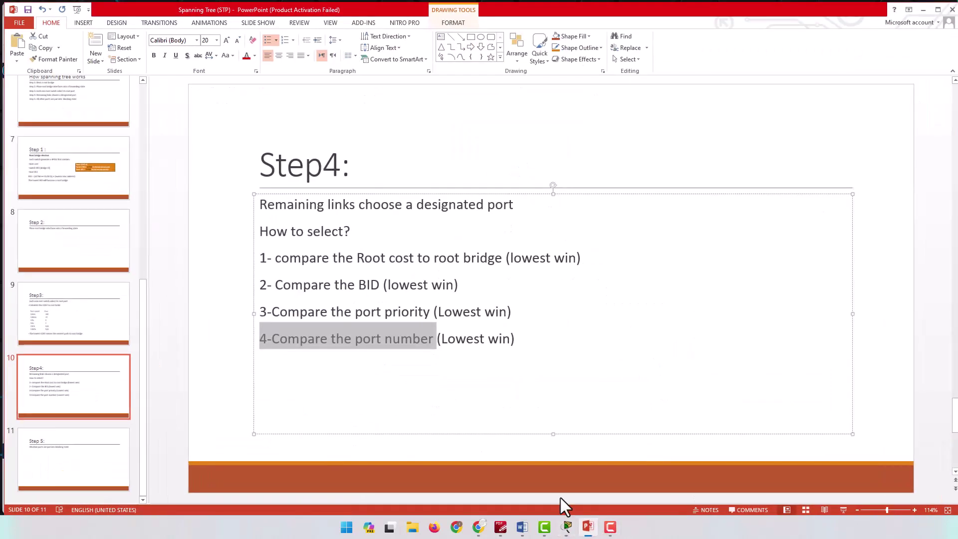
pyautogui.click(72, 463)
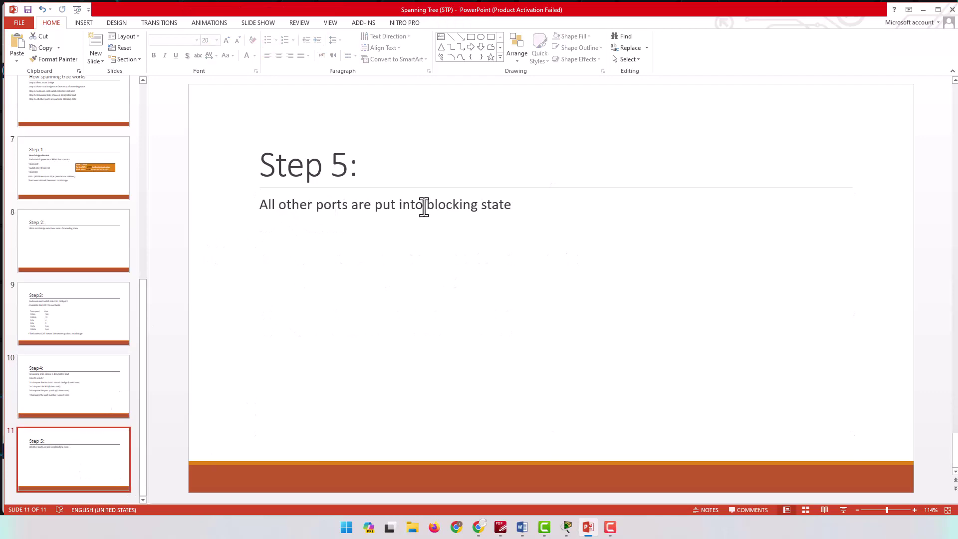
pyautogui.click(567, 528)
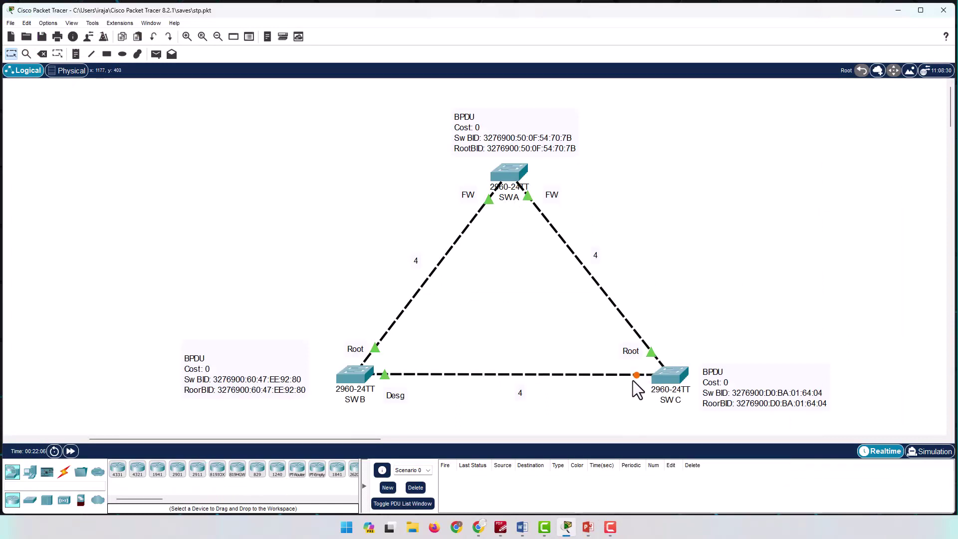
# Add a Block note just below SW C's port facing SW B, and place the Desg note just below SW B's port
pyautogui.click(75, 54)
pyautogui.click(636, 392)
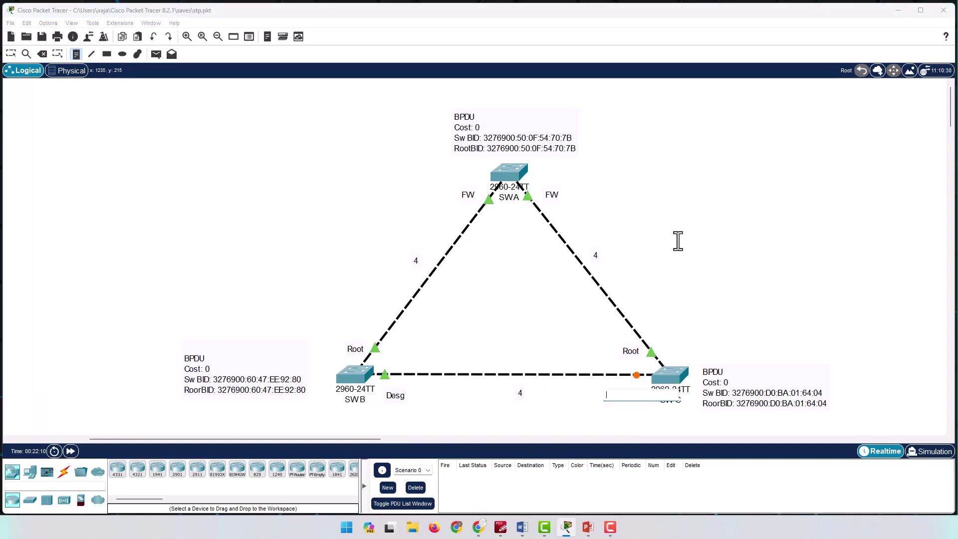
pyautogui.write('Block')
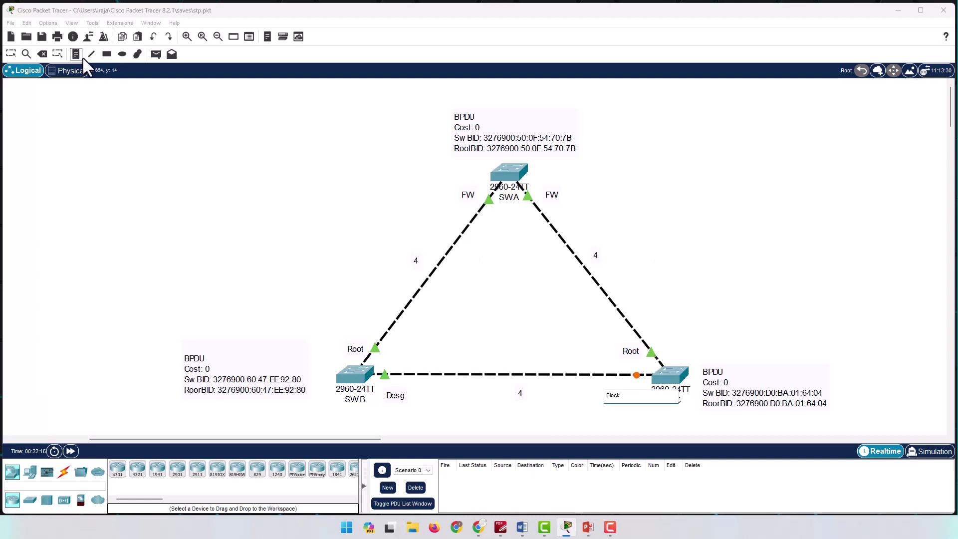
pyautogui.click(11, 54)
pyautogui.click(620, 399)
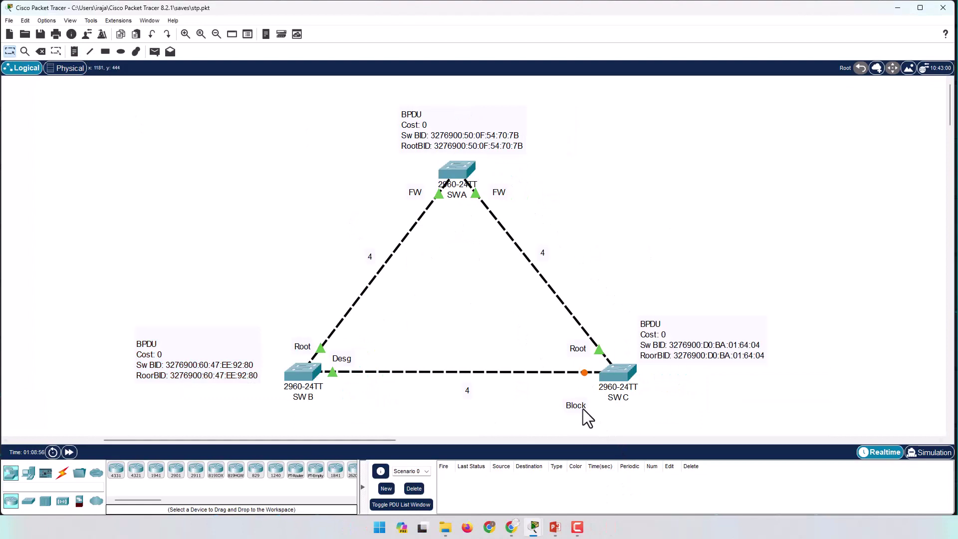
pyautogui.moveTo(583, 409); pyautogui.dragTo(574, 388)
pyautogui.click(345, 360)
pyautogui.doubleClick(581, 387)
pyautogui.click(550, 410)
# Bring up SW A's command line, place its window beside the topology, and enter privileged mode with en
pyautogui.moveTo(533, 526)
pyautogui.click(581, 483)
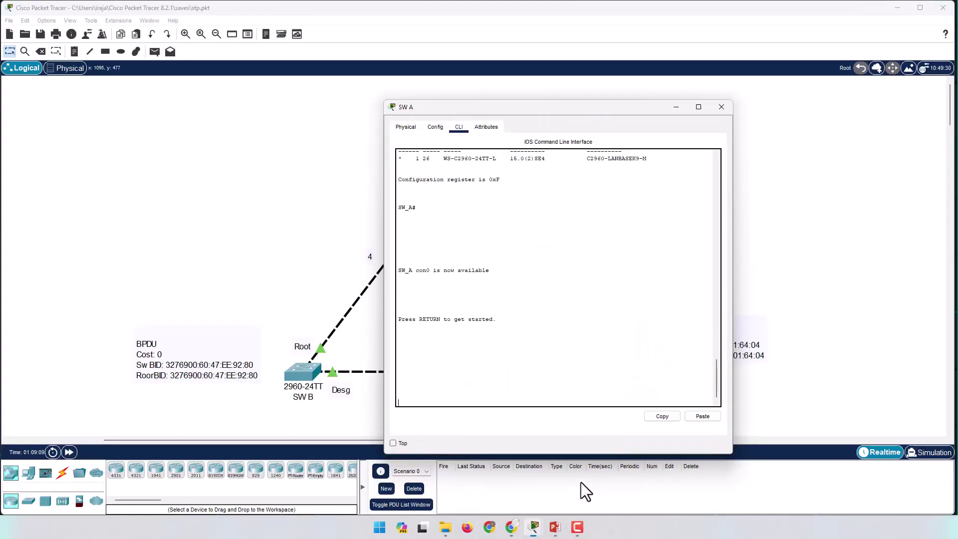
pyautogui.moveTo(534, 108); pyautogui.dragTo(767, 73)
pyautogui.click(764, 255)
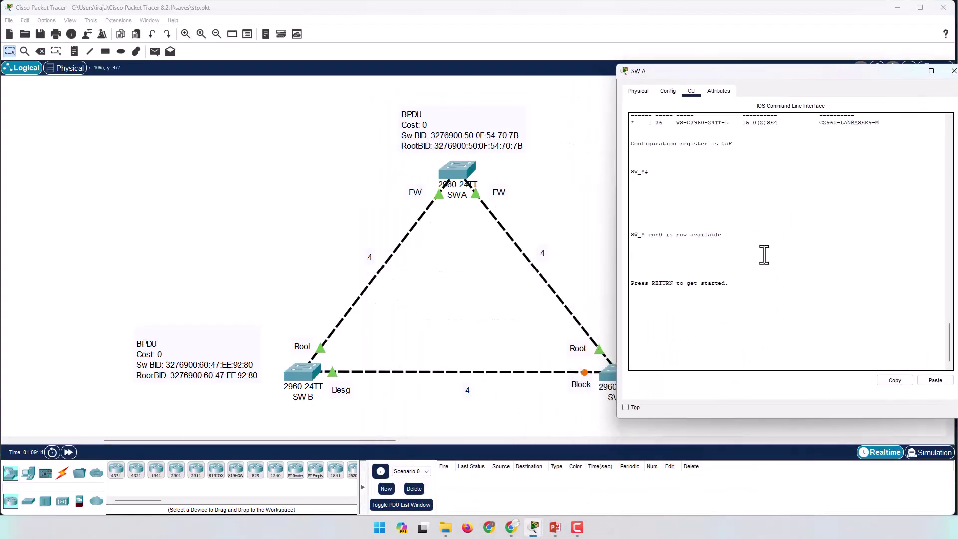
pyautogui.press('Return')
pyautogui.press('Return')
pyautogui.press('Return')
pyautogui.press('Return')
pyautogui.press('Return')
pyautogui.write('en')
pyautogui.press('Return')
pyautogui.press('Return')
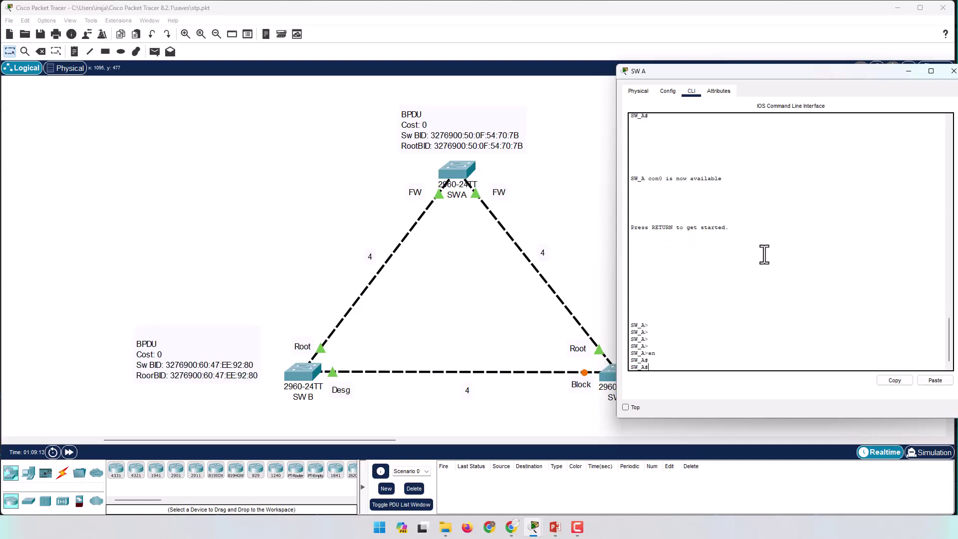
# Run sh spanning-tree vlan 1 on SW A
pyautogui.press('Return')
pyautogui.press('Return')
pyautogui.write('sh spa')
pyautogui.press('Tab')
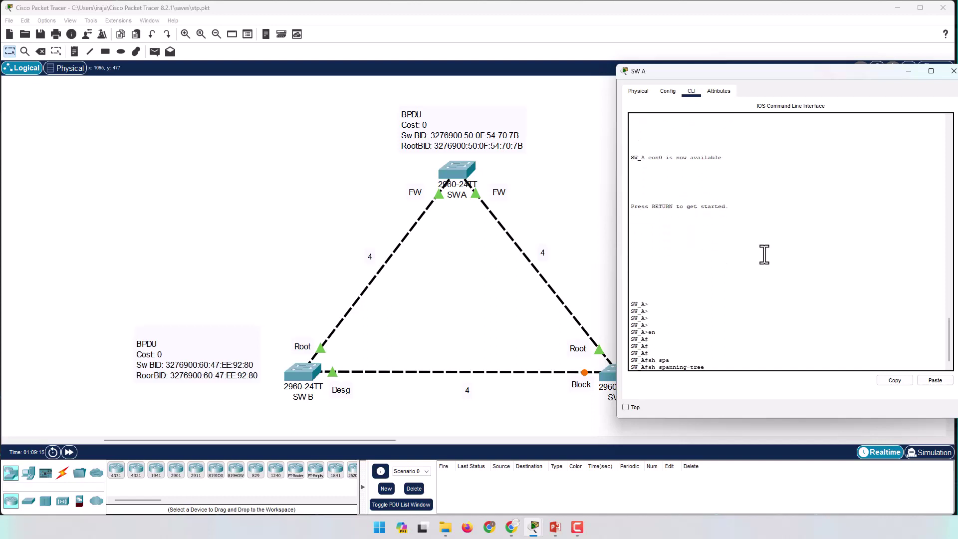
pyautogui.write('vla')
pyautogui.press('Tab')
pyautogui.write('1')
pyautogui.press('Return')
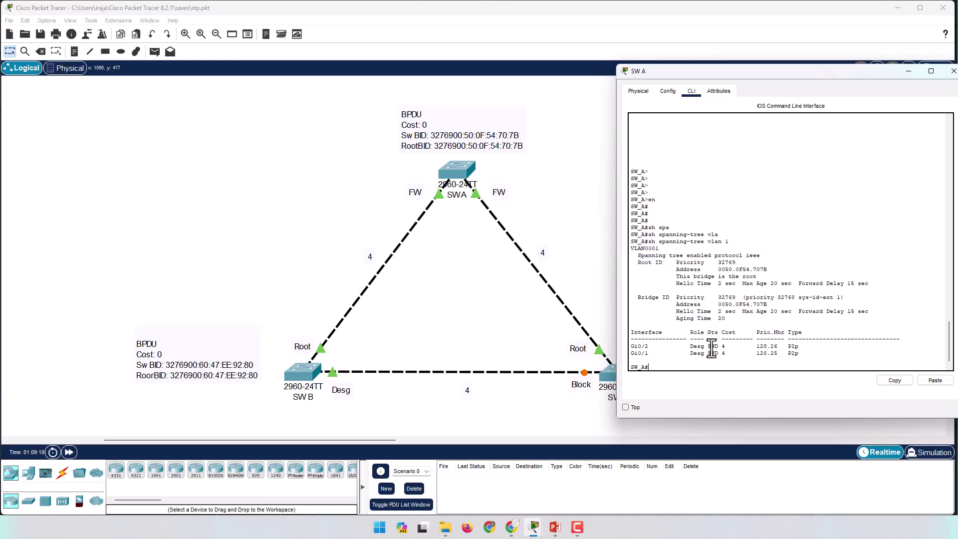
# Examine the role and status of Gi0/1 and Gi0/2 in SW A's output, comparing them with SW A's ports in the topology
pyautogui.moveTo(713, 347); pyautogui.dragTo(719, 347)
pyautogui.moveTo(631, 354); pyautogui.dragTo(799, 345)
pyautogui.click(465, 295)
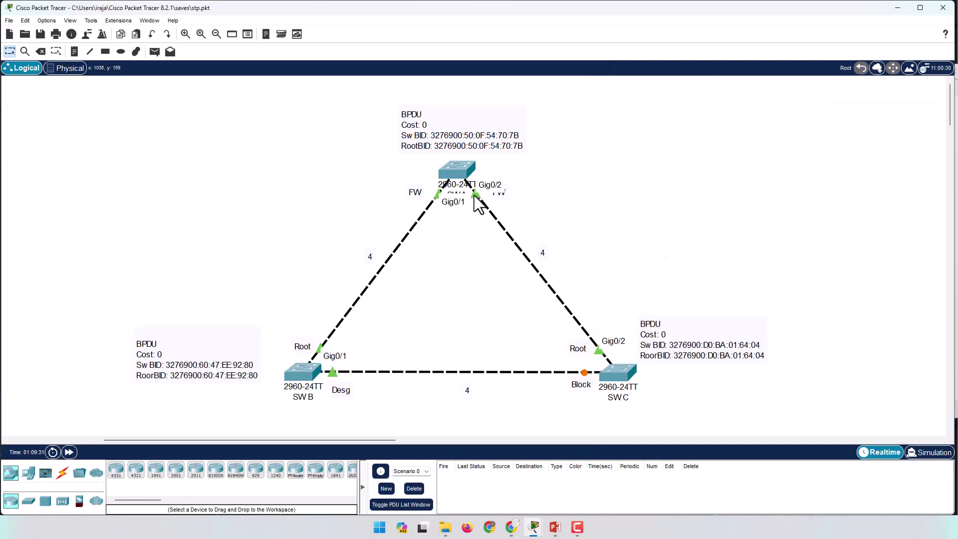
pyautogui.moveTo(535, 529)
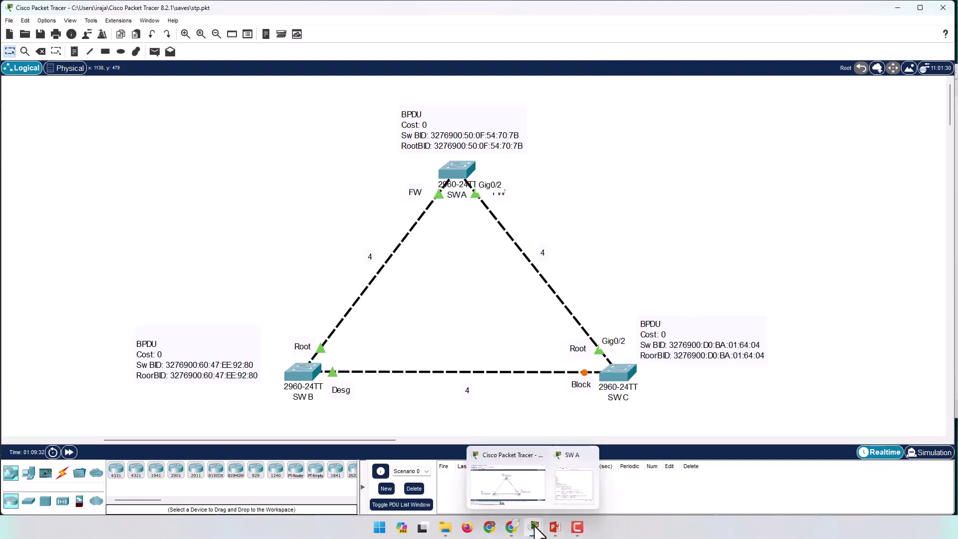
pyautogui.click(585, 480)
pyautogui.click(714, 349)
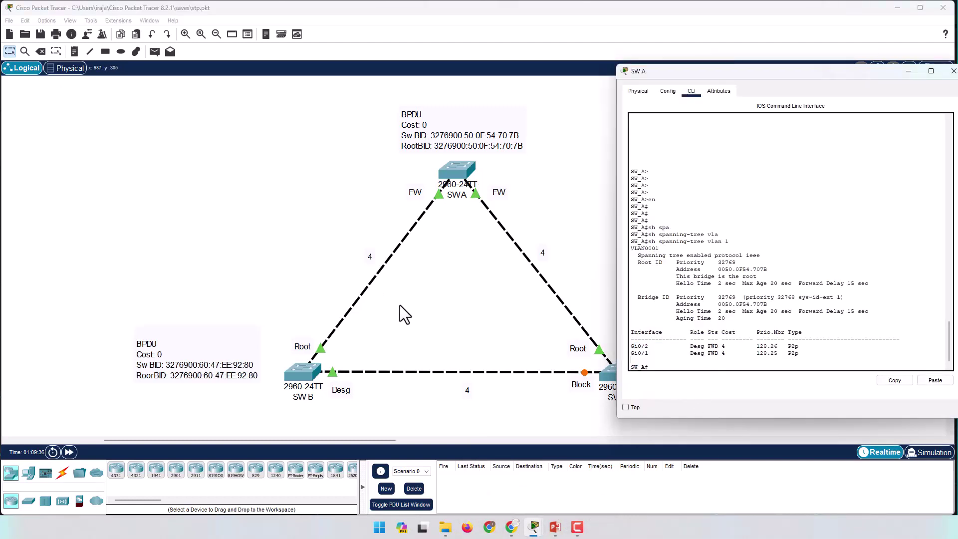
pyautogui.click(400, 304)
# Open SW B's command line and enter privileged mode with en
pyautogui.click(301, 376)
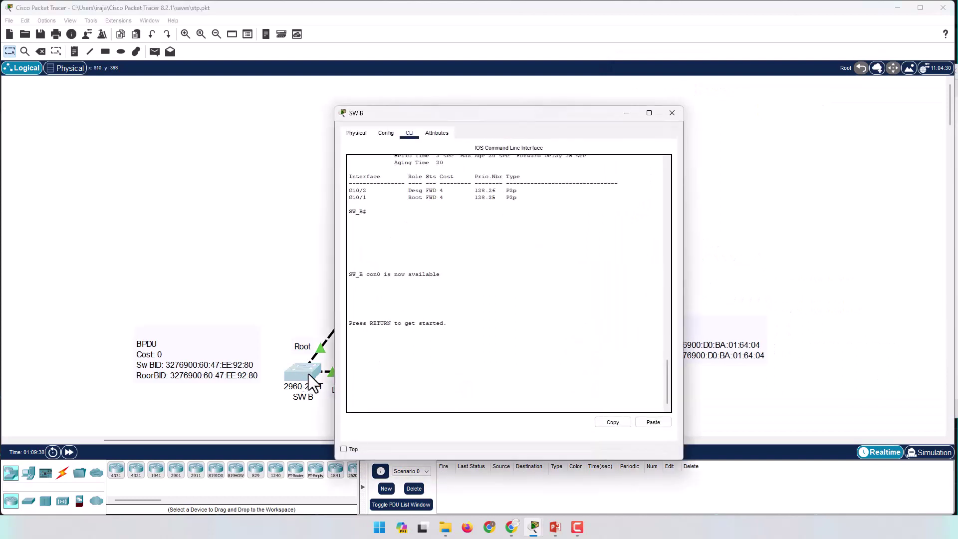
pyautogui.click(509, 333)
pyautogui.press('Return')
pyautogui.press('Return')
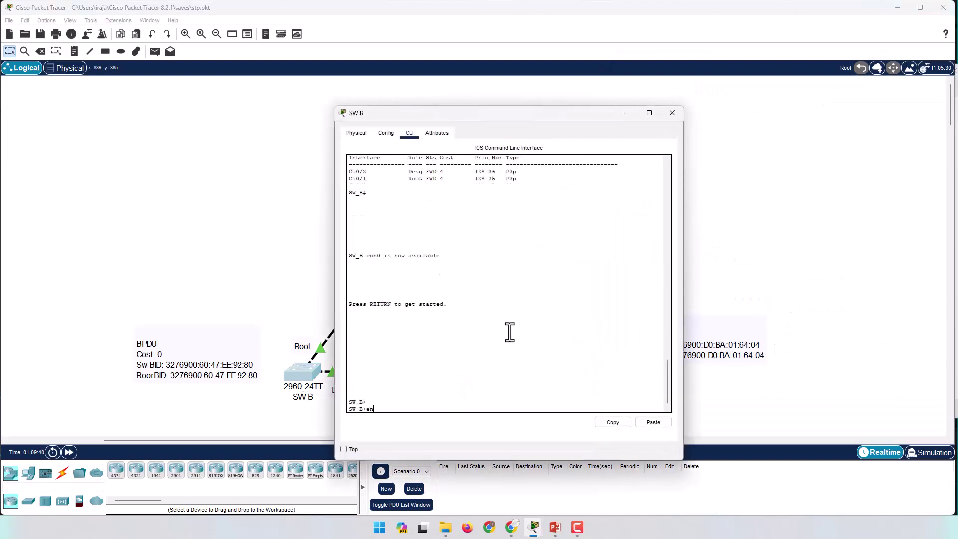
pyautogui.write('en')
pyautogui.press('Return')
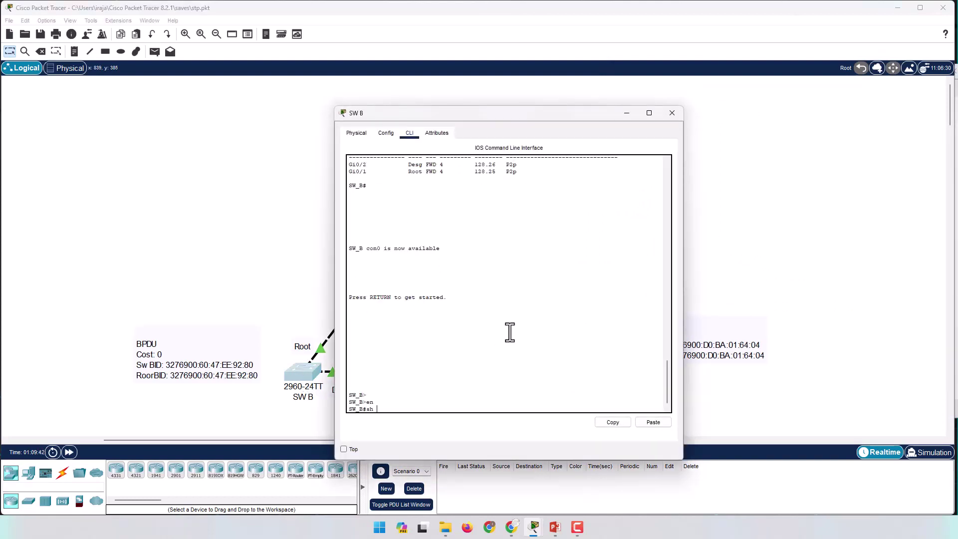
# Run sh spanning-tree vlan 1 on SW B
pyautogui.write('sh spa')
pyautogui.press('Tab')
pyautogui.write('v')
pyautogui.press('Tab')
pyautogui.write('1')
pyautogui.press('Return')
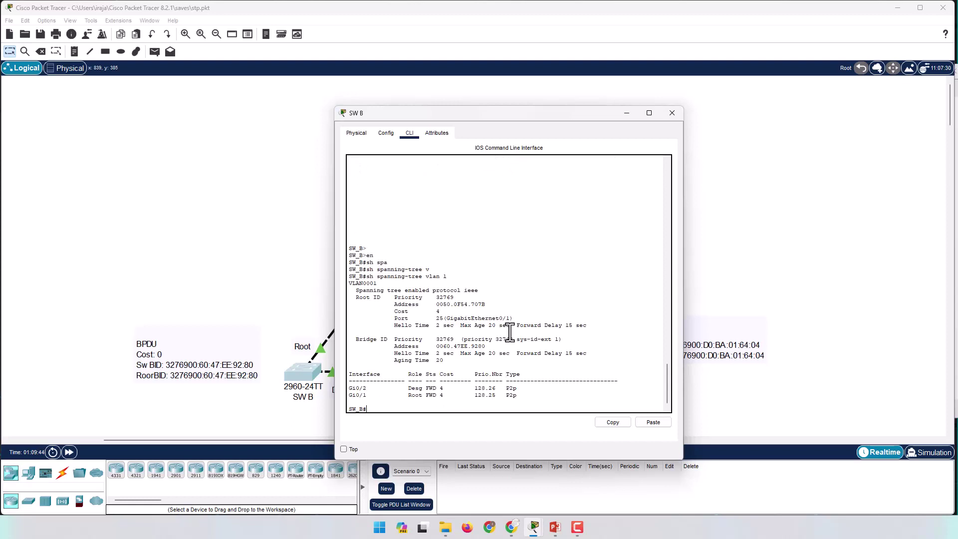
# Move SW B's window off the topology, highlight the Gi0/1 role in its output, and check that port in the topology
pyautogui.moveTo(503, 111); pyautogui.dragTo(717, 61)
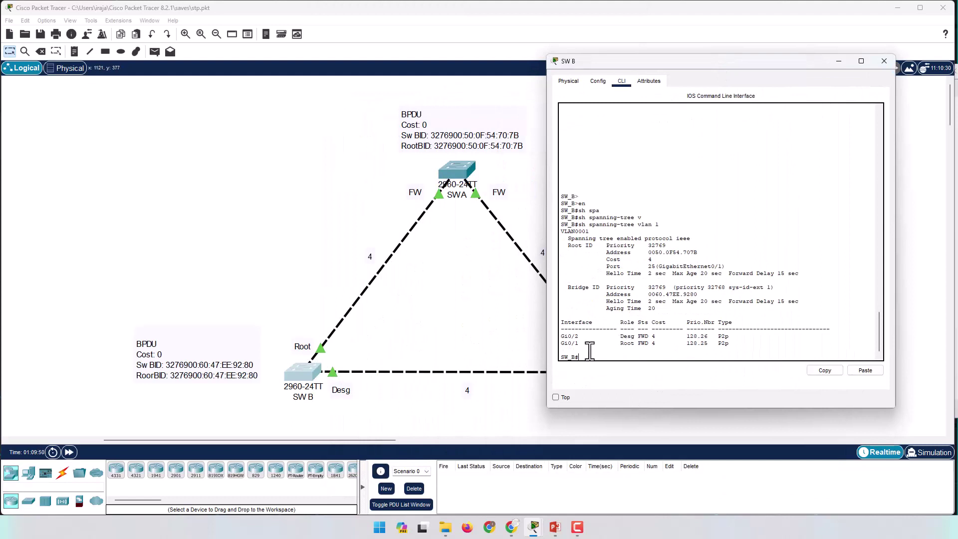
pyautogui.moveTo(561, 345); pyautogui.dragTo(633, 345)
pyautogui.click(424, 349)
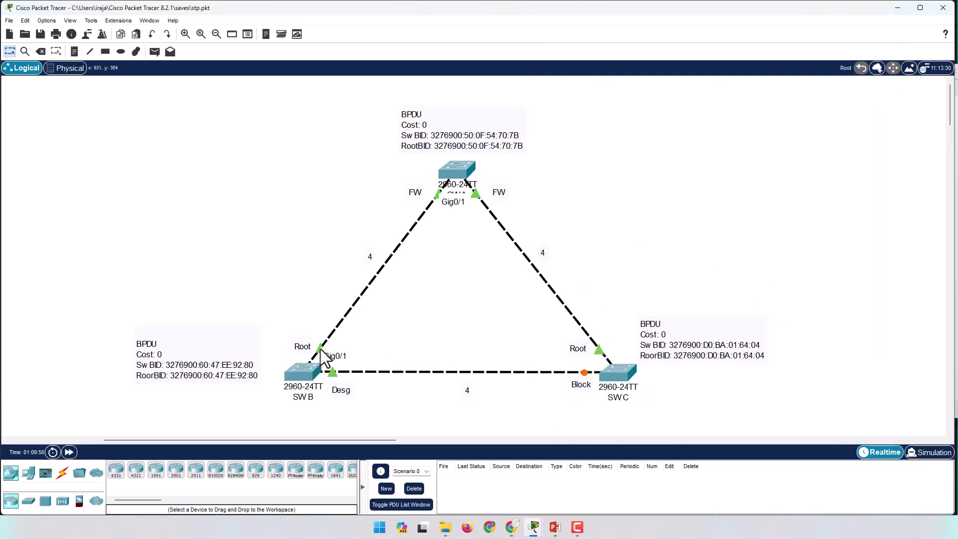
# Return to SW B's output, highlight the Gi0/2 role and both ports' status, and go back to the topology
pyautogui.moveTo(550, 532)
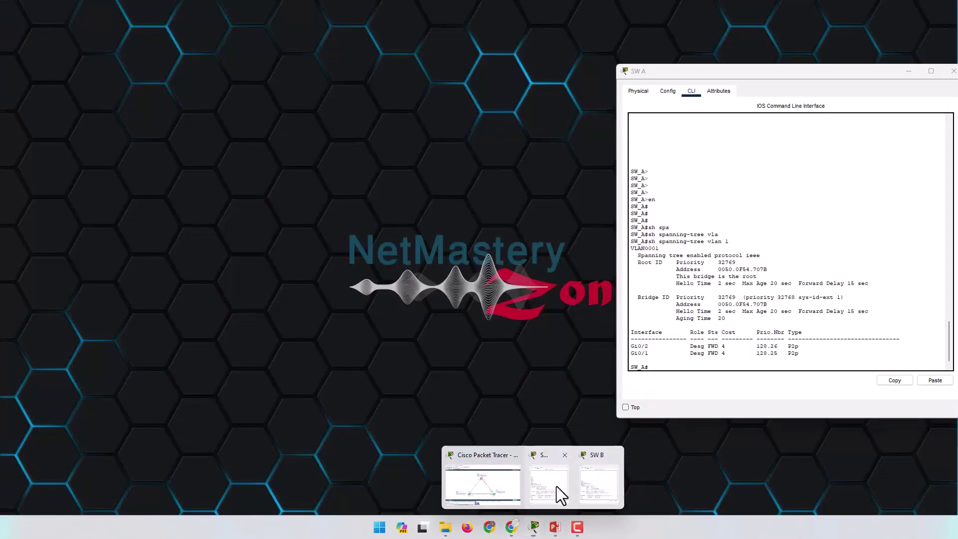
pyautogui.click(556, 486)
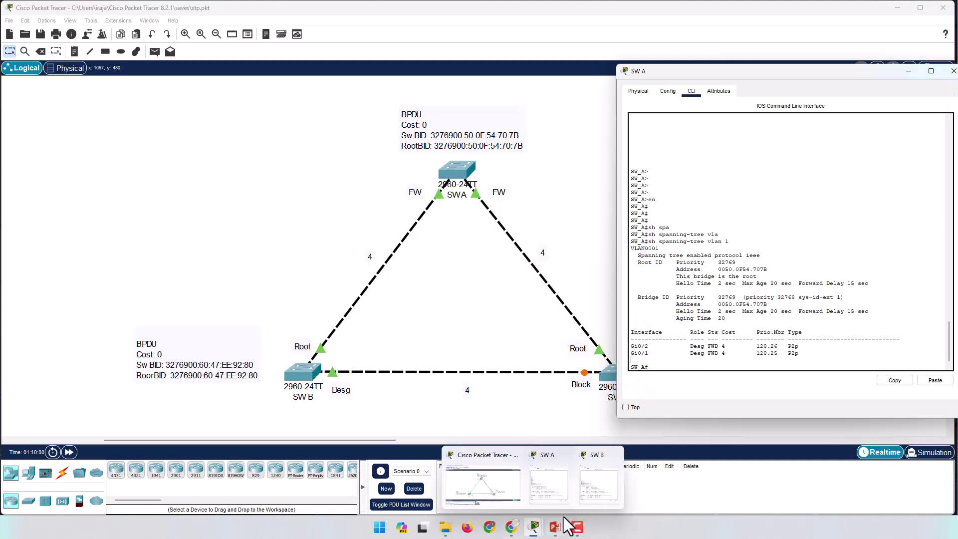
pyautogui.click(603, 486)
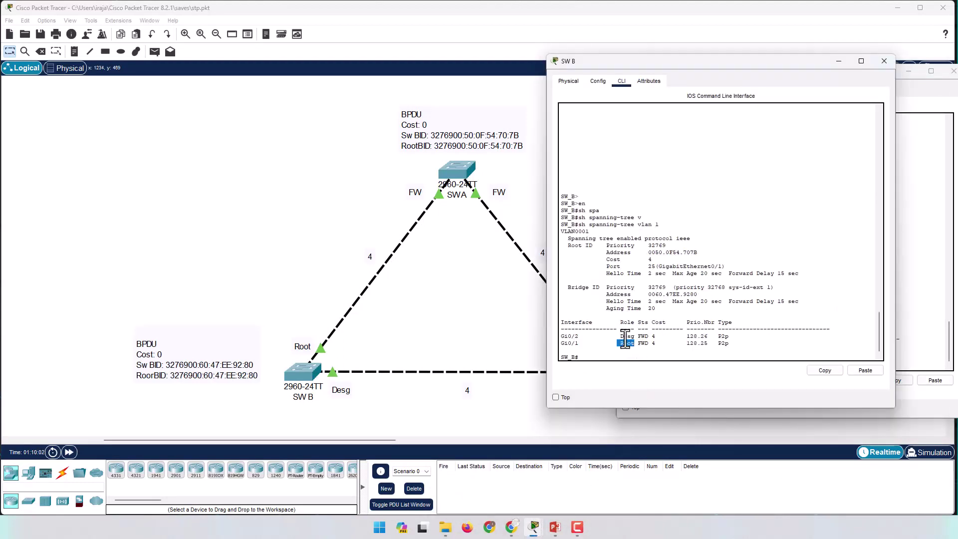
pyautogui.moveTo(621, 336); pyautogui.dragTo(631, 337)
pyautogui.moveTo(635, 337); pyautogui.dragTo(655, 343)
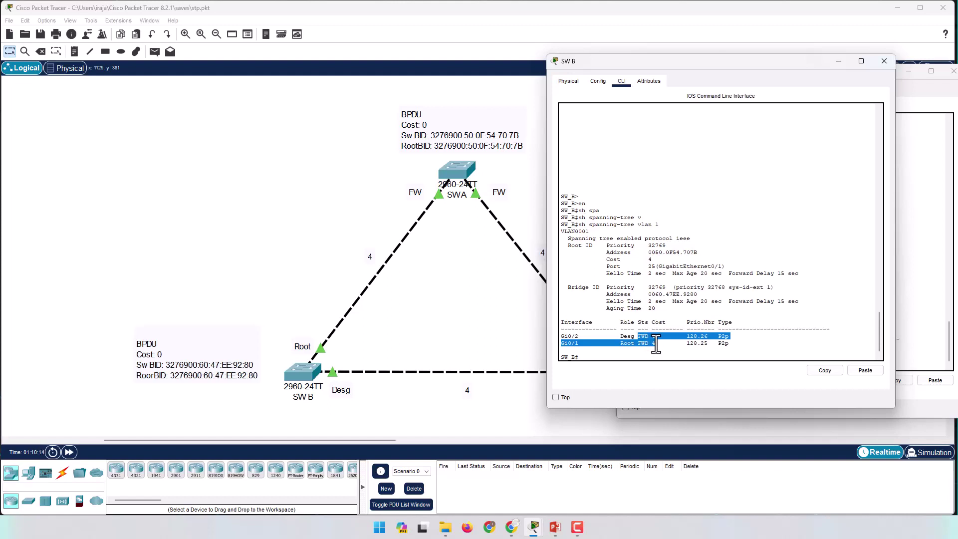
pyautogui.click(472, 327)
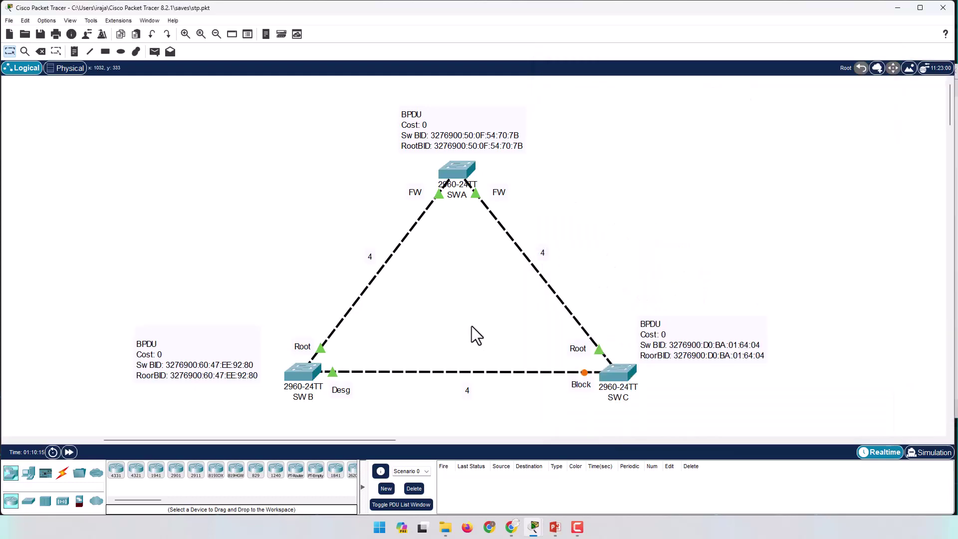
# Open SW C's command line and enter privileged mode with en
pyautogui.click(616, 369)
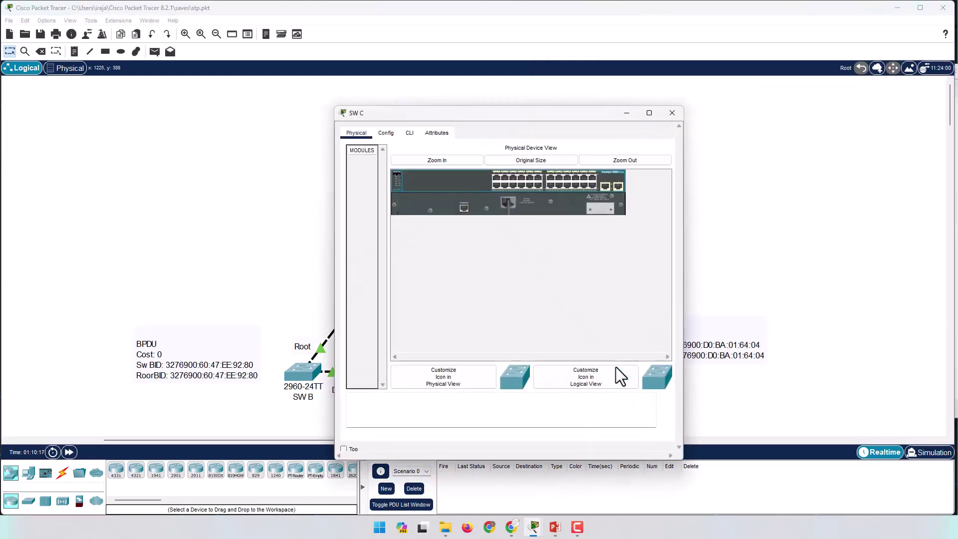
pyautogui.click(409, 133)
pyautogui.press('Return')
pyautogui.press('Return')
pyautogui.press('Return')
pyautogui.press('Return')
pyautogui.press('Return')
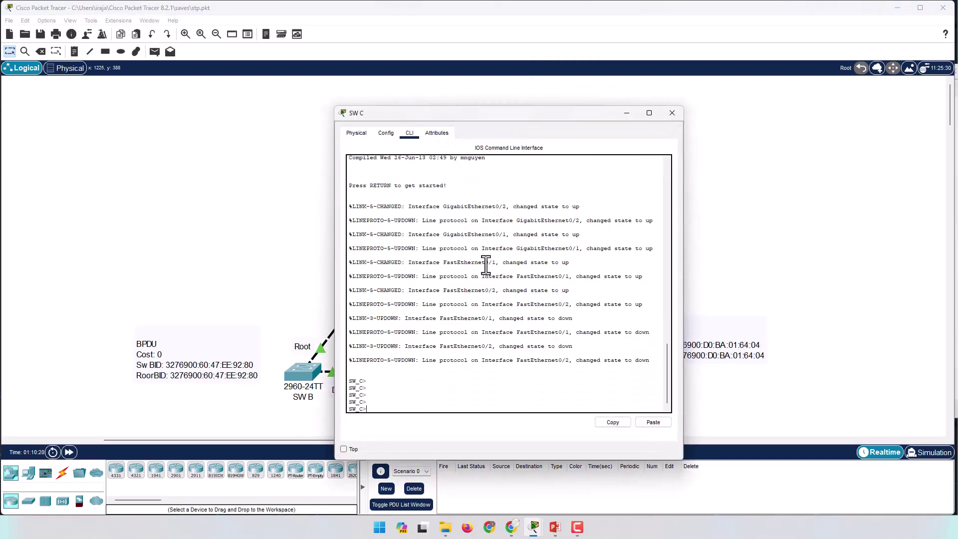
pyautogui.write('en')
pyautogui.press('Return')
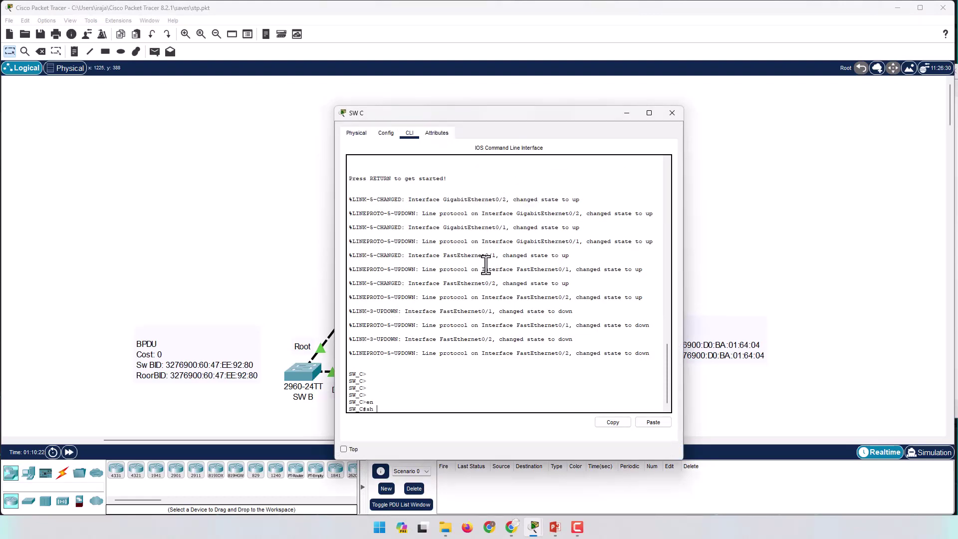
# Run sh spanning-tree vlan 1 on SW C
pyautogui.write('sh spa')
pyautogui.press('Tab')
pyautogui.write('v')
pyautogui.press('Tab')
pyautogui.write('1')
pyautogui.press('Return')
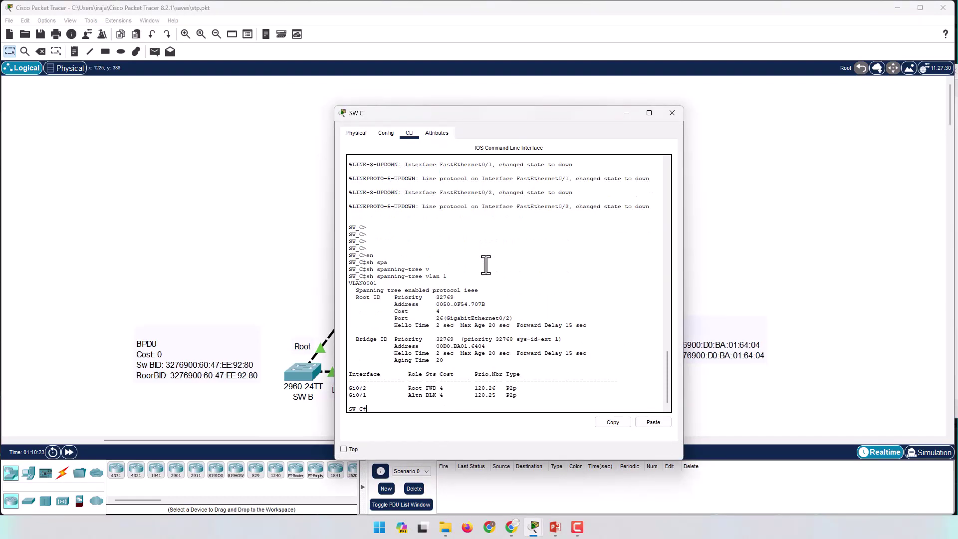
# Move SW C's window off the topology and highlight the Gi0/1 role and status in its output
pyautogui.moveTo(519, 110); pyautogui.dragTo(768, 88)
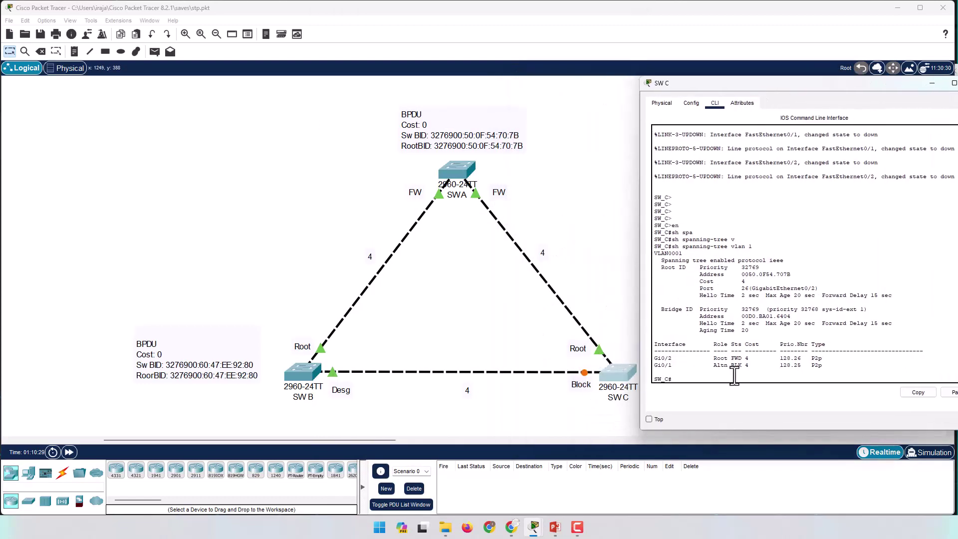
pyautogui.moveTo(659, 368); pyautogui.dragTo(718, 368)
pyautogui.moveTo(718, 365); pyautogui.dragTo(753, 368)
# Switch to PowerPoint, open the "What are STP port states?" slide and highlight the Disabled state's description
pyautogui.click(556, 527)
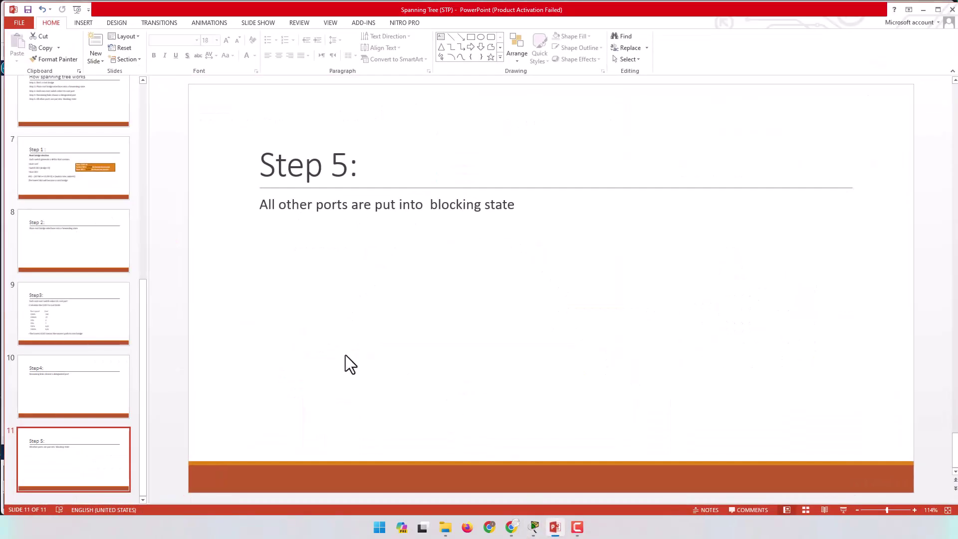
pyautogui.scroll(10, 131, 260)
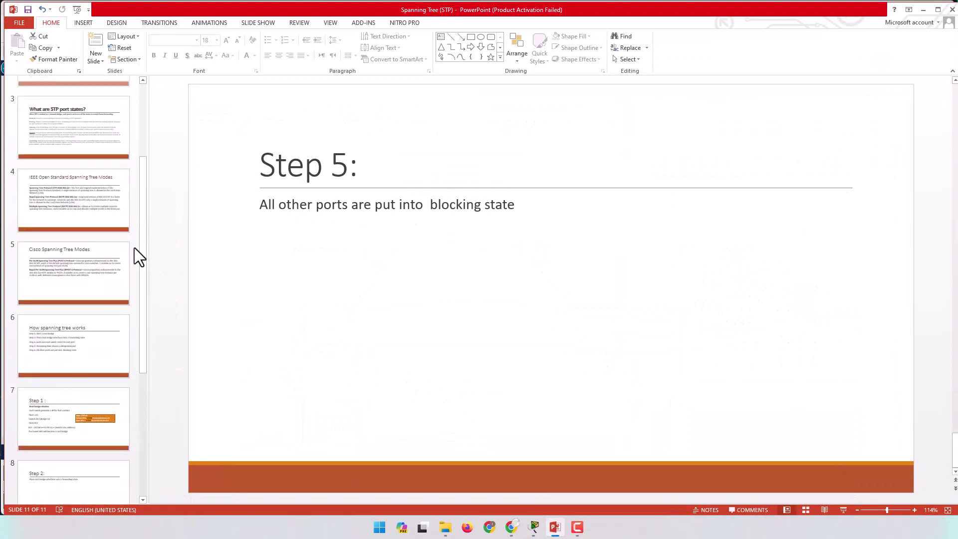
pyautogui.click(83, 185)
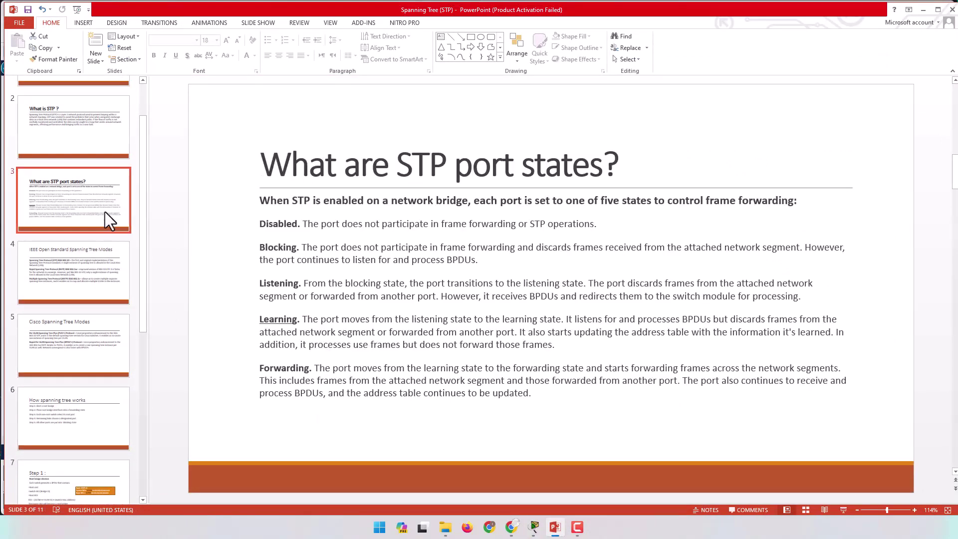
pyautogui.click(260, 223)
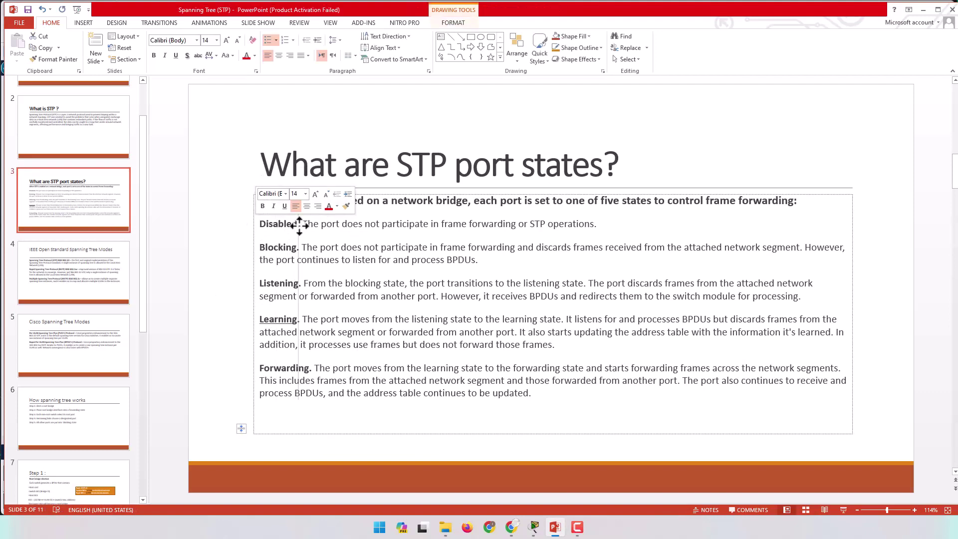
pyautogui.moveTo(250, 223); pyautogui.dragTo(286, 265)
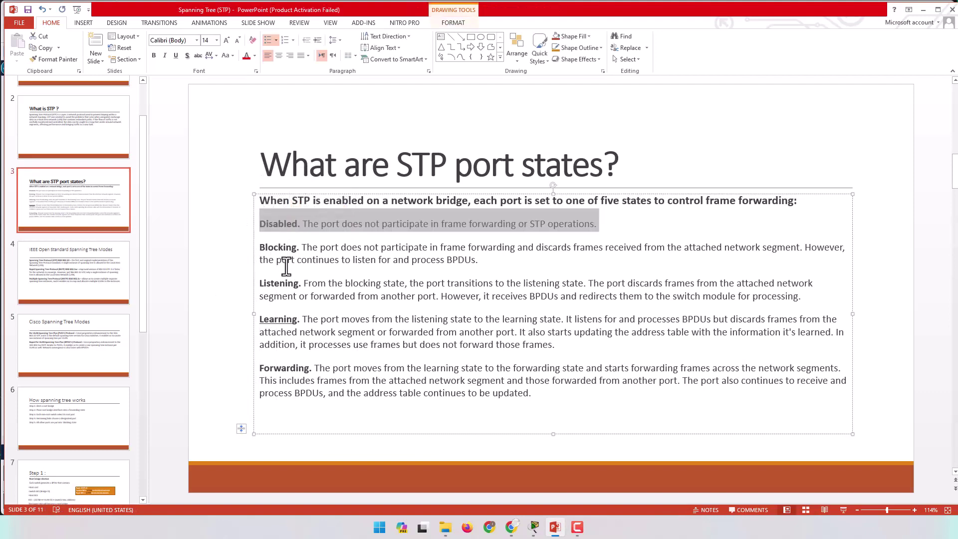
pyautogui.click(305, 283)
pyautogui.click(281, 223)
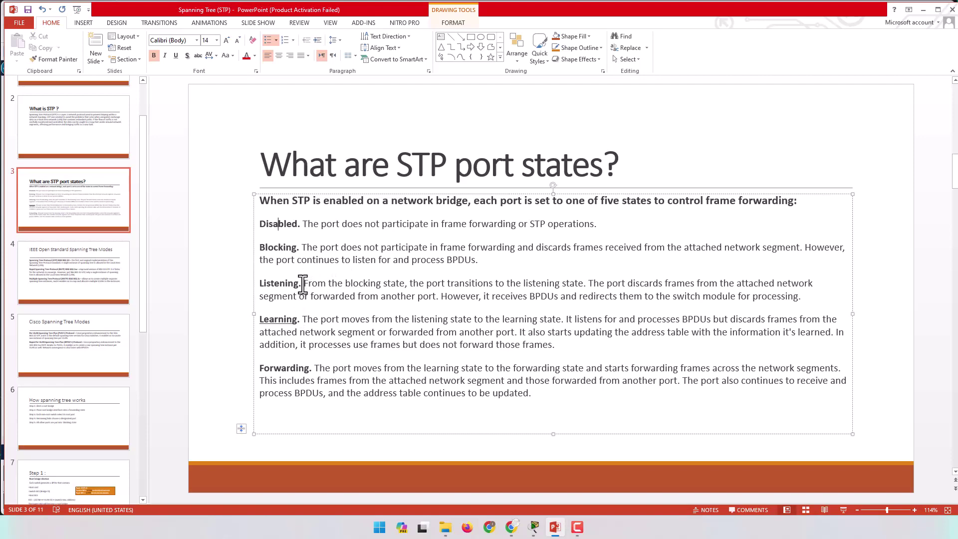
# Check the topology in Packet Tracer and return to the port states slide in PowerPoint
pyautogui.click(559, 533)
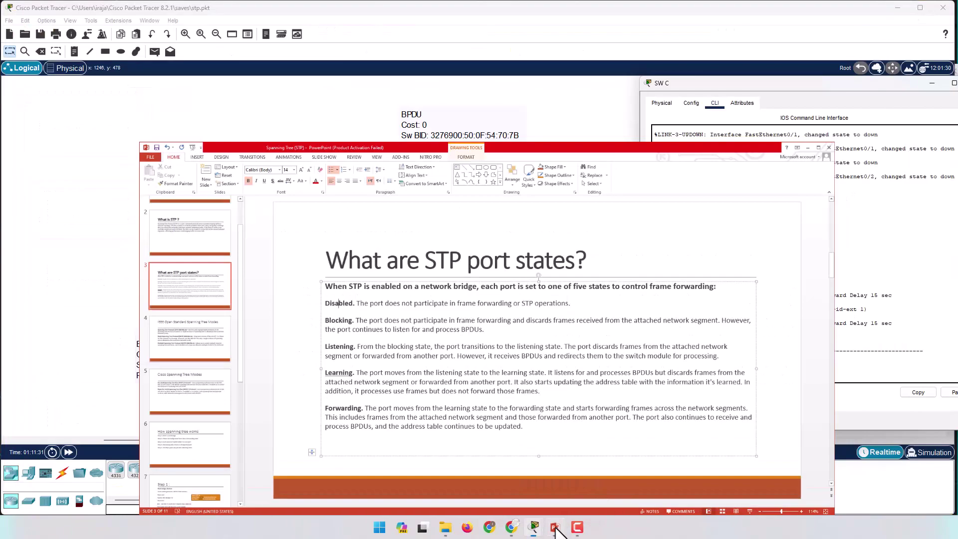
pyautogui.click(467, 311)
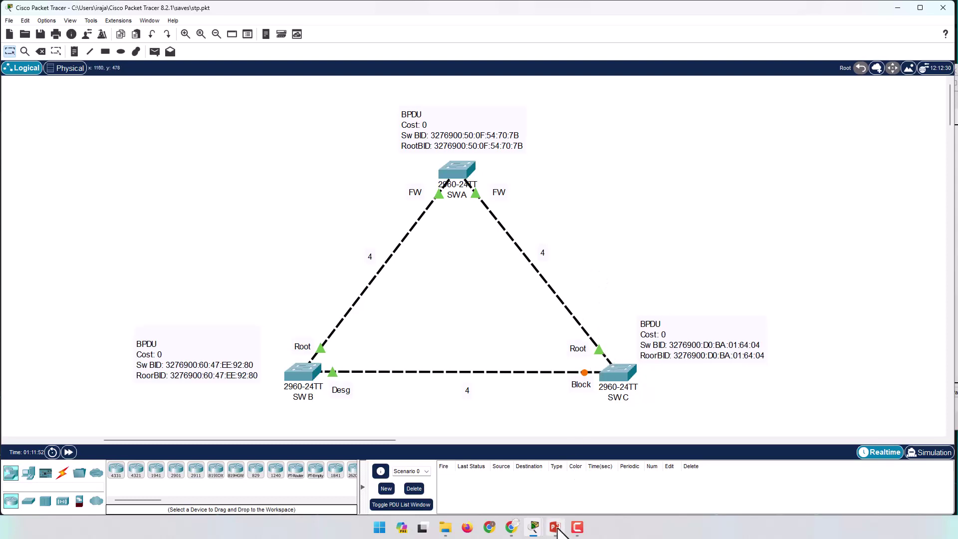
pyautogui.moveTo(556, 533)
pyautogui.click(557, 485)
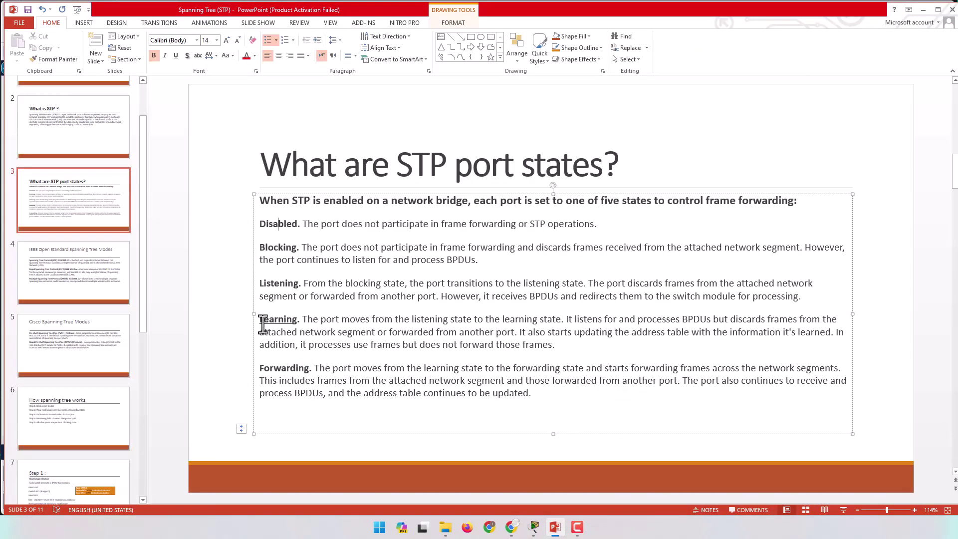
# Highlight the Listening and Learning states on the slide and compare them with the topology in Packet Tracer
pyautogui.moveTo(260, 287); pyautogui.dragTo(300, 282)
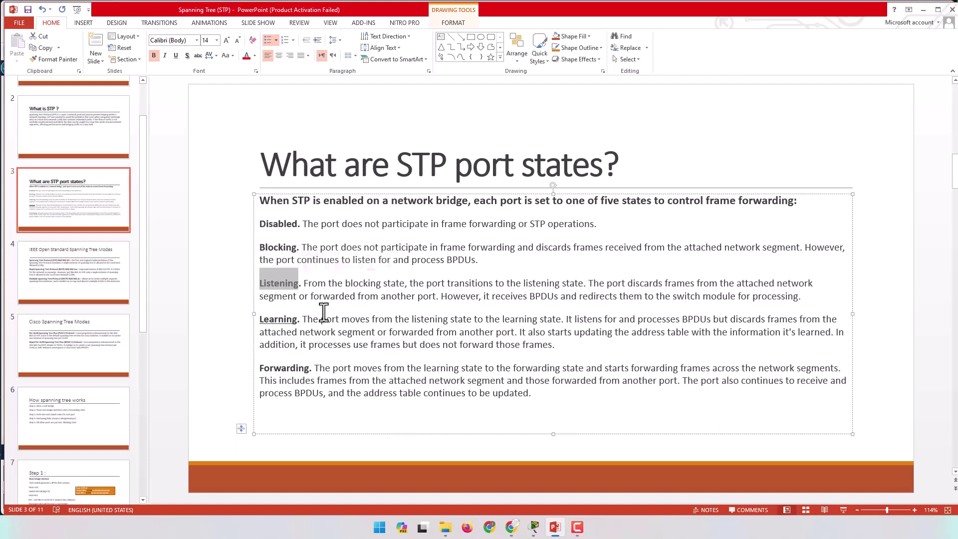
pyautogui.moveTo(259, 319); pyautogui.dragTo(299, 322)
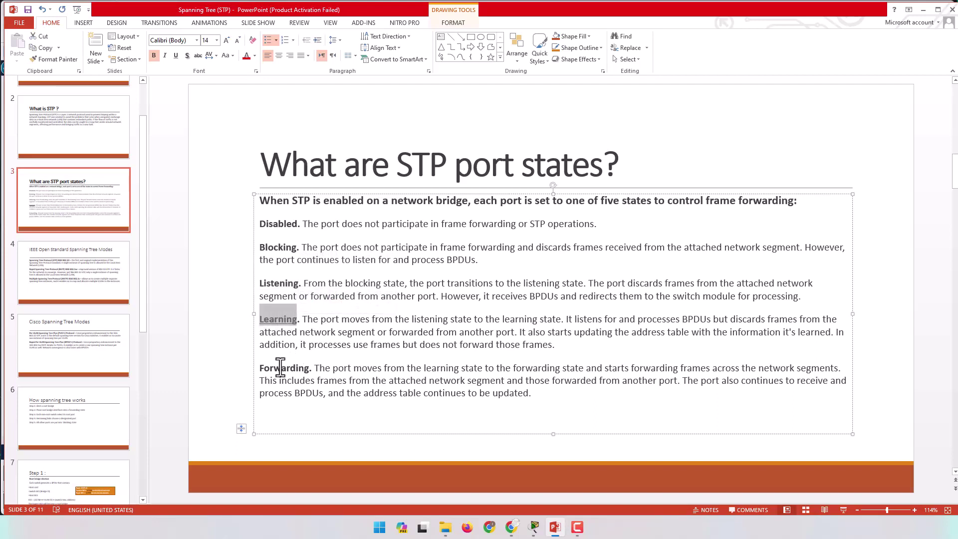
pyautogui.click(534, 527)
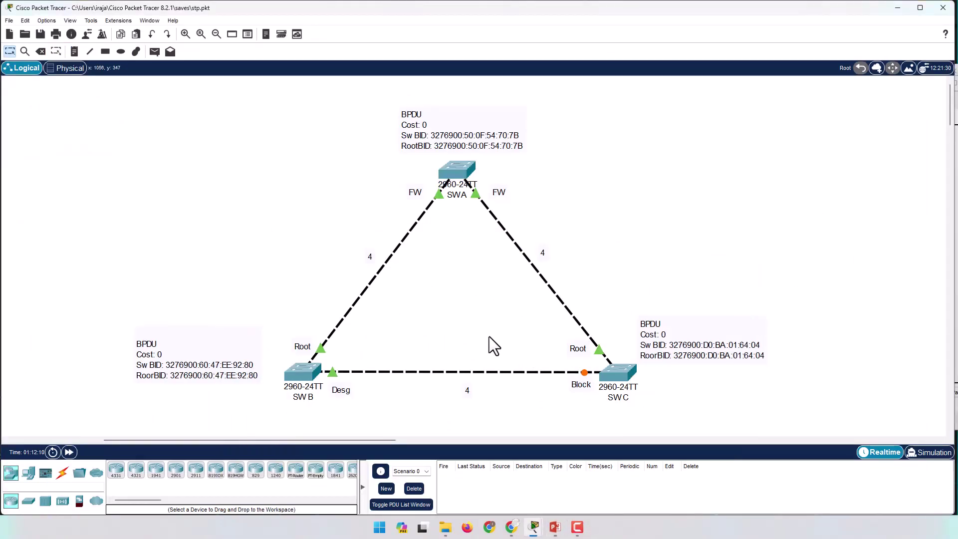
pyautogui.click(556, 528)
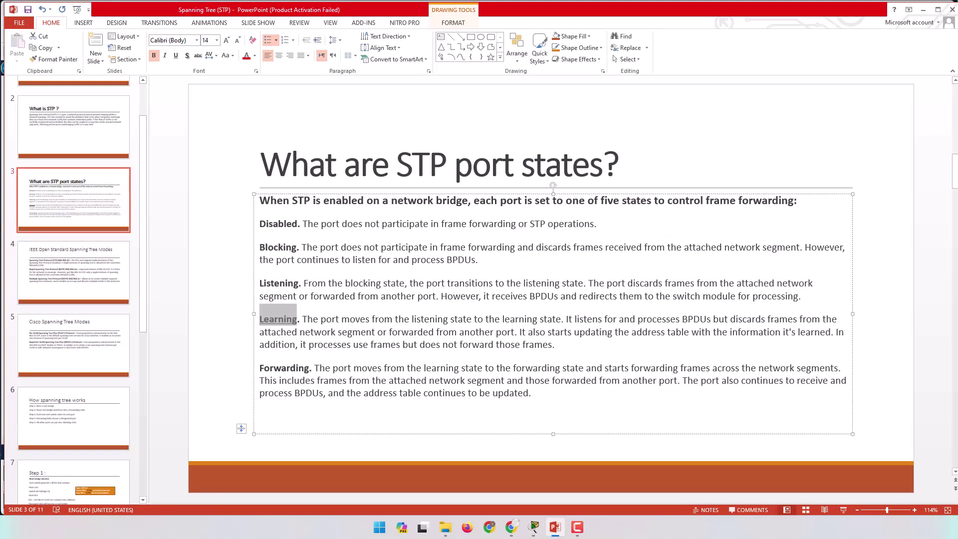
pyautogui.click(472, 238)
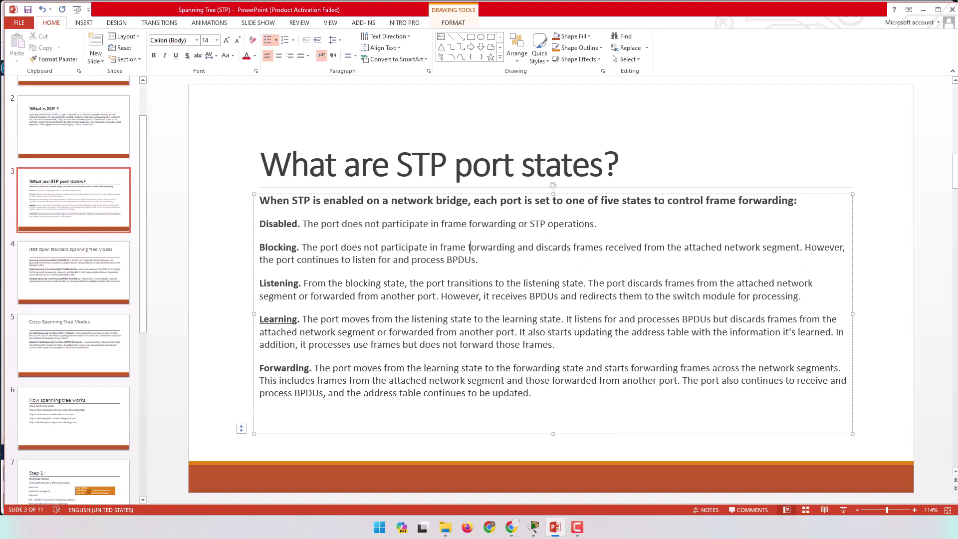
pyautogui.press('F10')
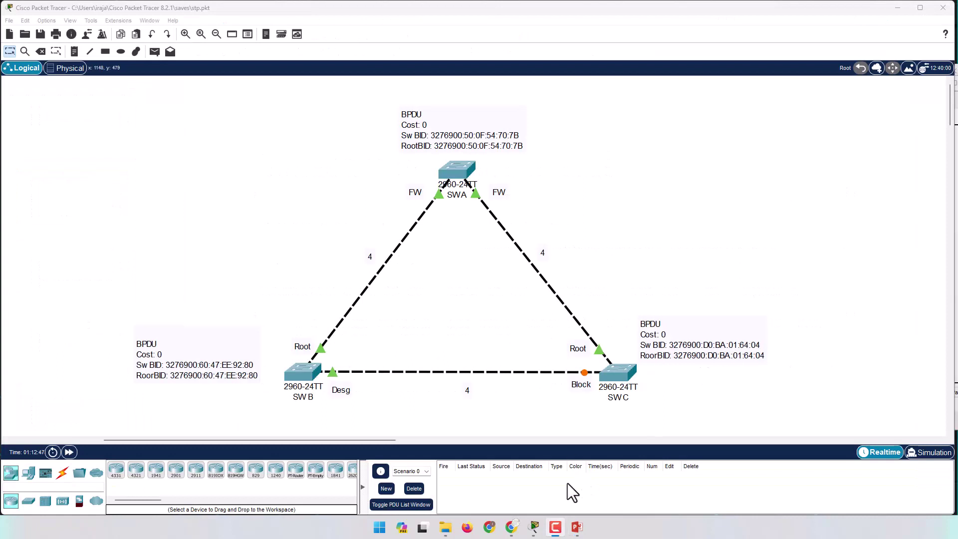
# Bring SW C's window back in Packet Tracer and highlight the Gi0/2 role and status in its output
pyautogui.moveTo(534, 527)
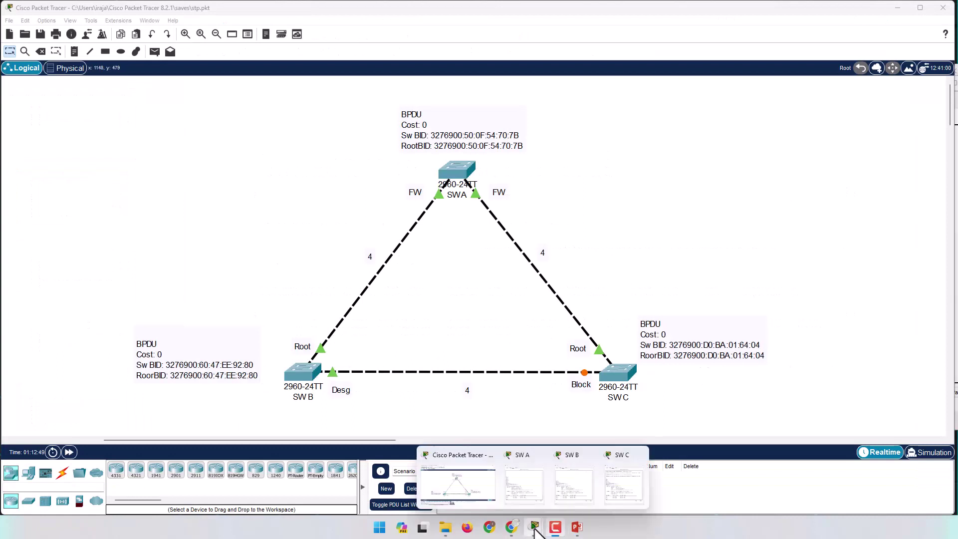
pyautogui.click(639, 487)
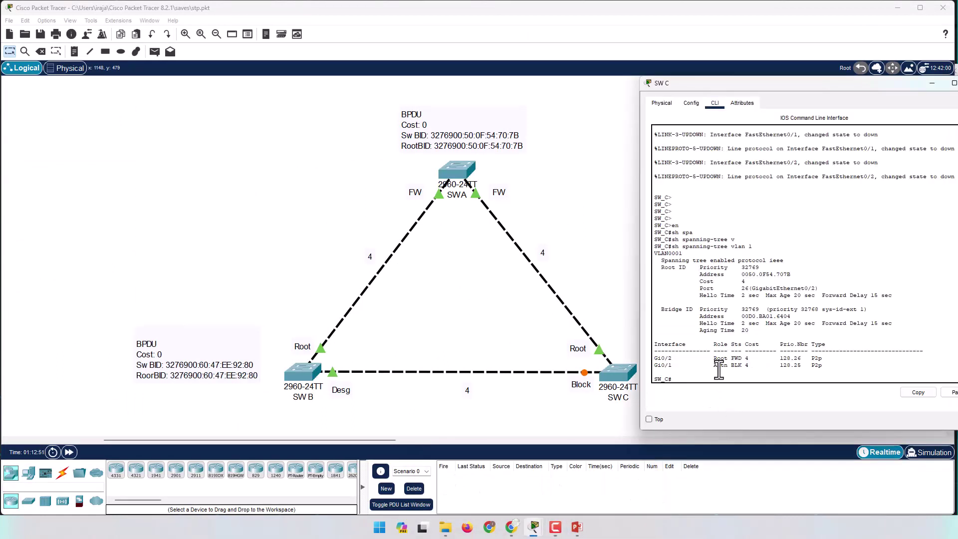
pyautogui.press('Return')
pyautogui.press('Return')
pyautogui.press('Return')
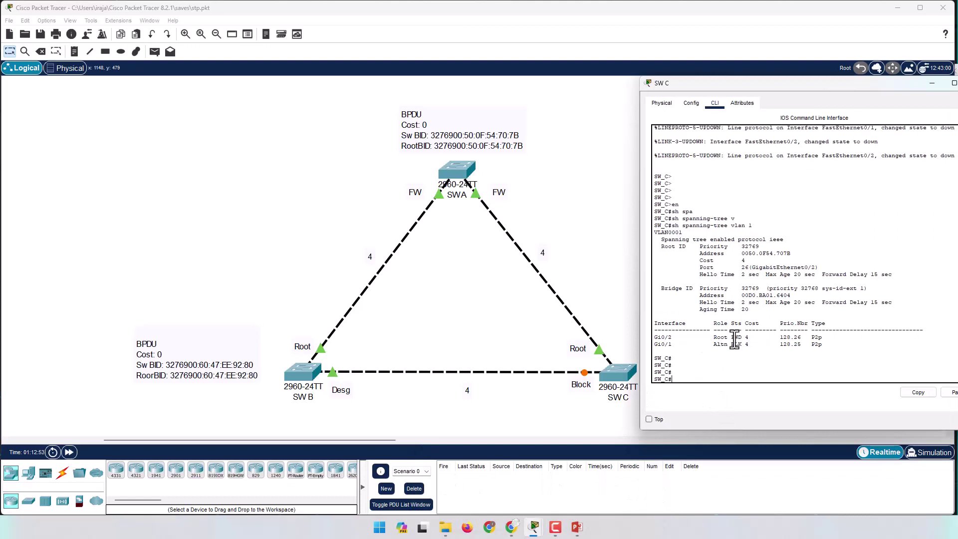
pyautogui.moveTo(714, 337); pyautogui.dragTo(747, 339)
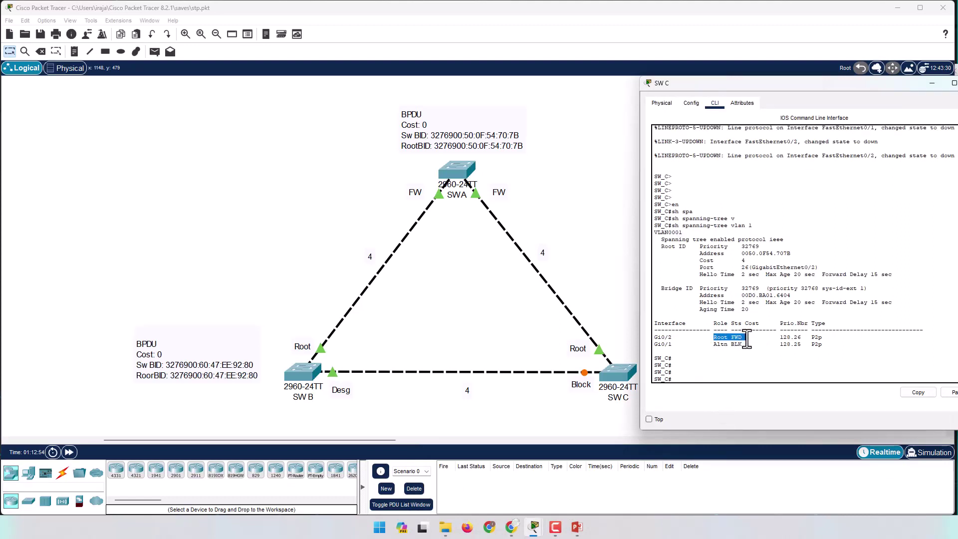
# Enter global configuration mode on SW C with conf t
pyautogui.click(723, 370)
pyautogui.write('conf t')
pyautogui.press('Return')
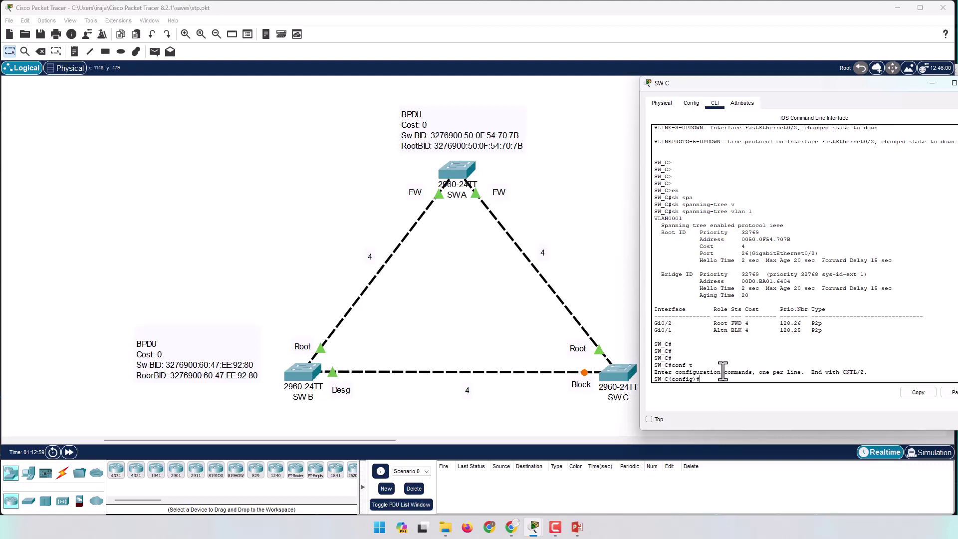
# Shut down SW C's interface g0/2 with sh and return to privileged mode
pyautogui.write('int g0/1')
pyautogui.press('Return')
pyautogui.write('int g0/2')
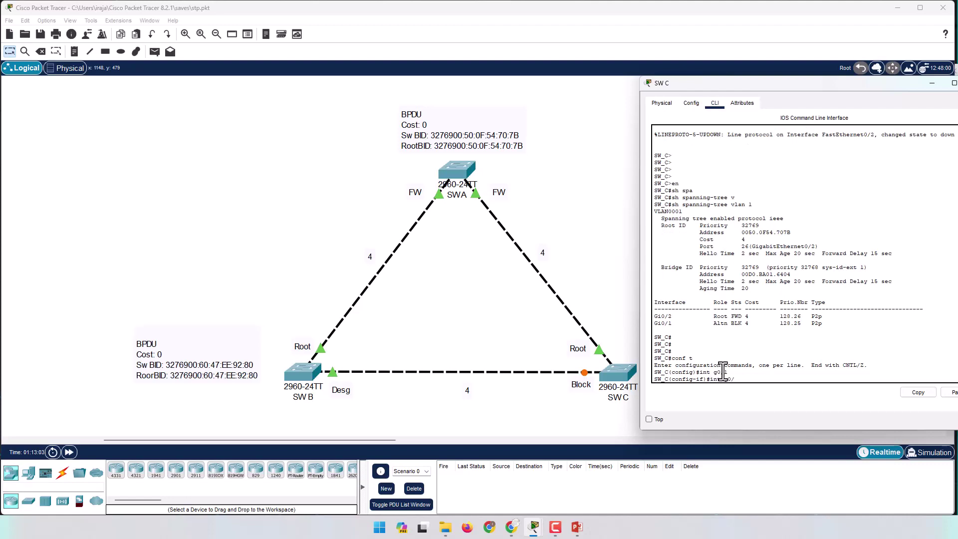
pyautogui.press('Return')
pyautogui.press('Return')
pyautogui.press('Return')
pyautogui.write('sh')
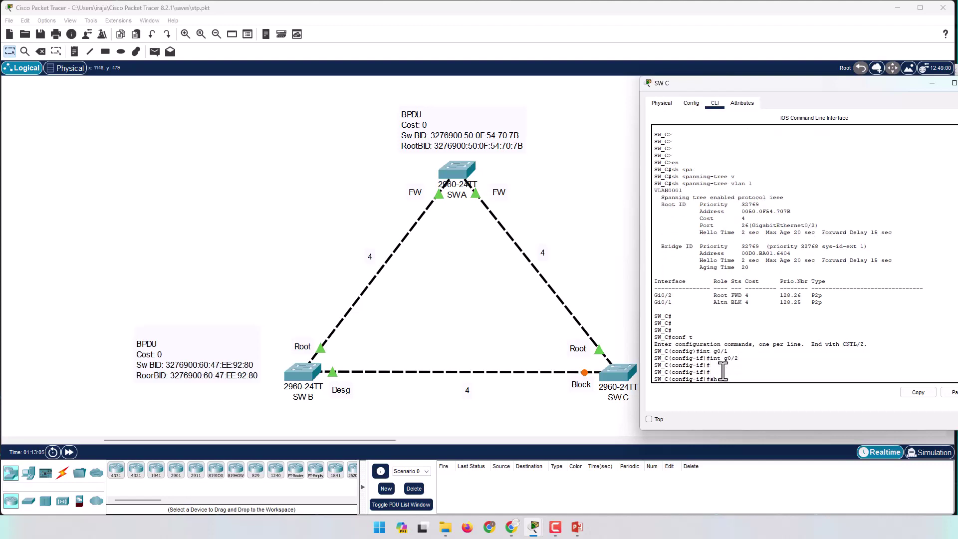
pyautogui.press('Return')
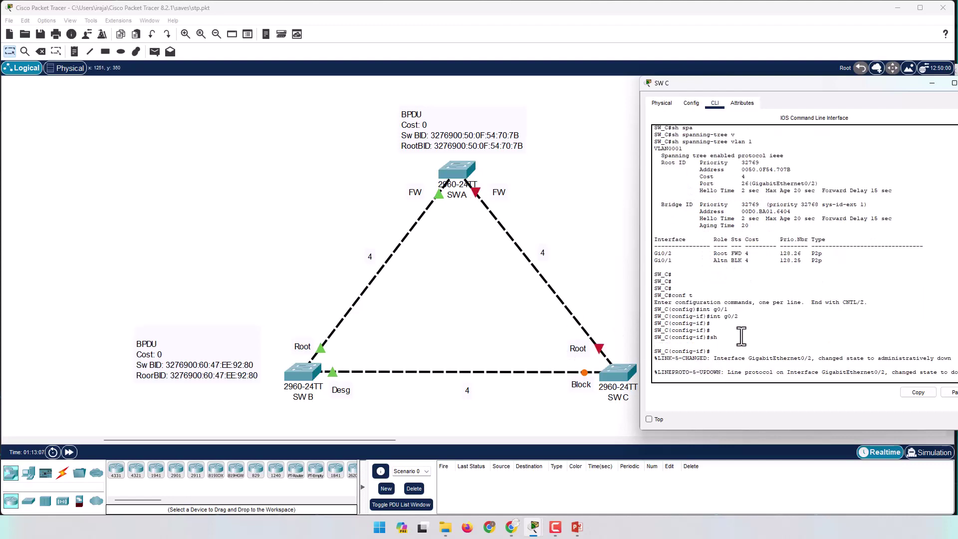
pyautogui.press('Return')
pyautogui.press('Return')
pyautogui.press('Return')
pyautogui.hotkey('ctrl', 'z')
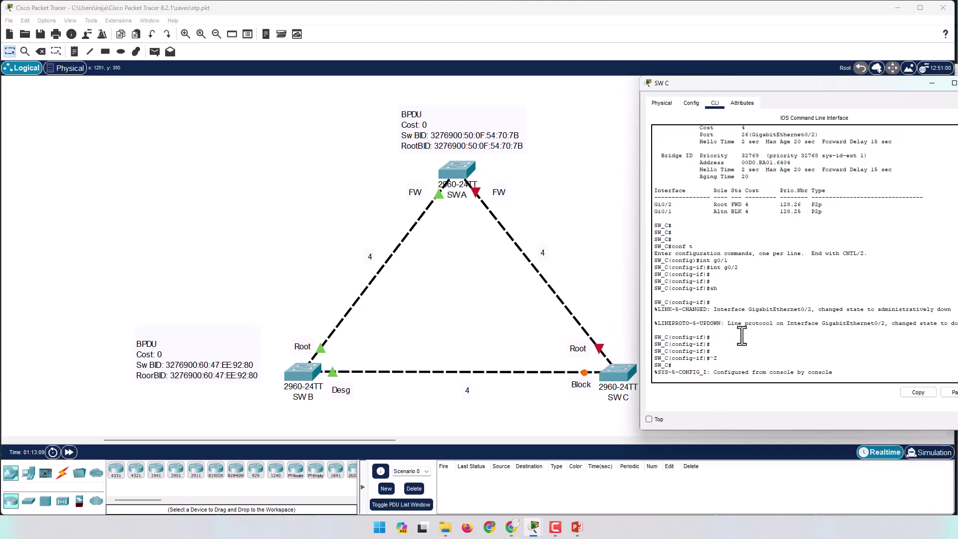
# Run sh spanning-tree vlan 1 on SW C again and highlight the Gi0/1 role and status
pyautogui.write('sh spa')
pyautogui.press('Tab')
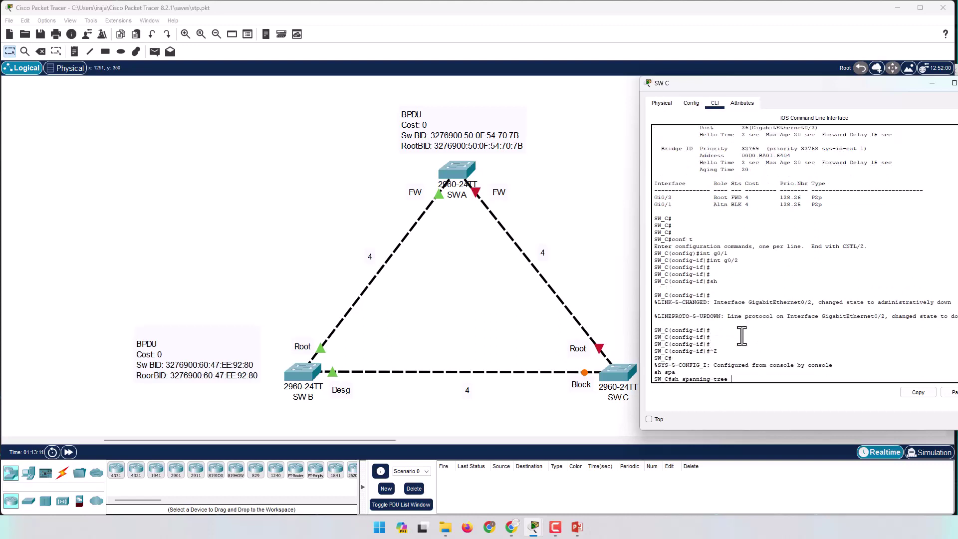
pyautogui.write('vla')
pyautogui.press('Tab')
pyautogui.write('1')
pyautogui.press('Return')
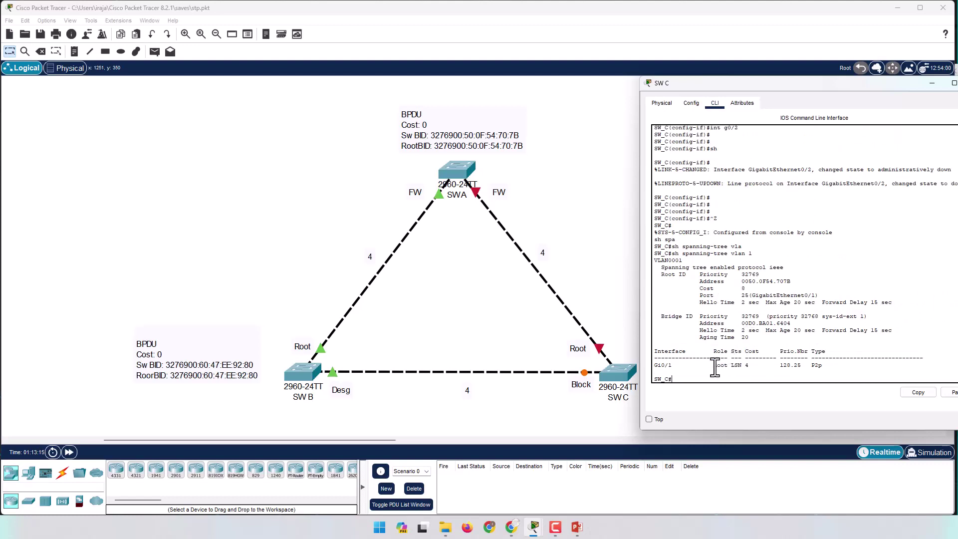
pyautogui.moveTo(714, 366); pyautogui.dragTo(743, 366)
pyautogui.moveTo(729, 366); pyautogui.dragTo(745, 370)
# Repeat sh spanning-tree vlan 1 twice on SW C, highlighting the Gi0/1 status in each output
pyautogui.press('Up')
pyautogui.press('Return')
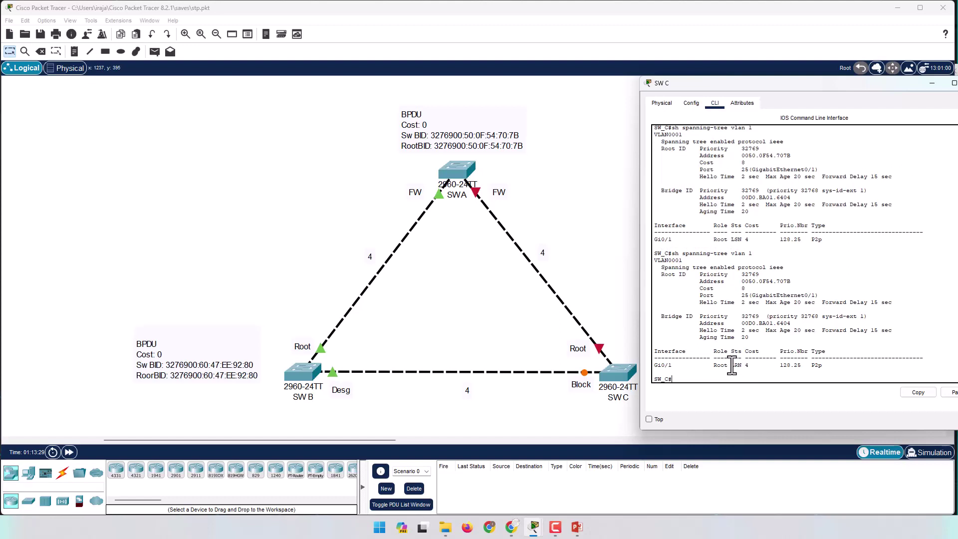
pyautogui.moveTo(731, 367); pyautogui.dragTo(742, 371)
pyautogui.click(757, 372)
pyautogui.press('Up')
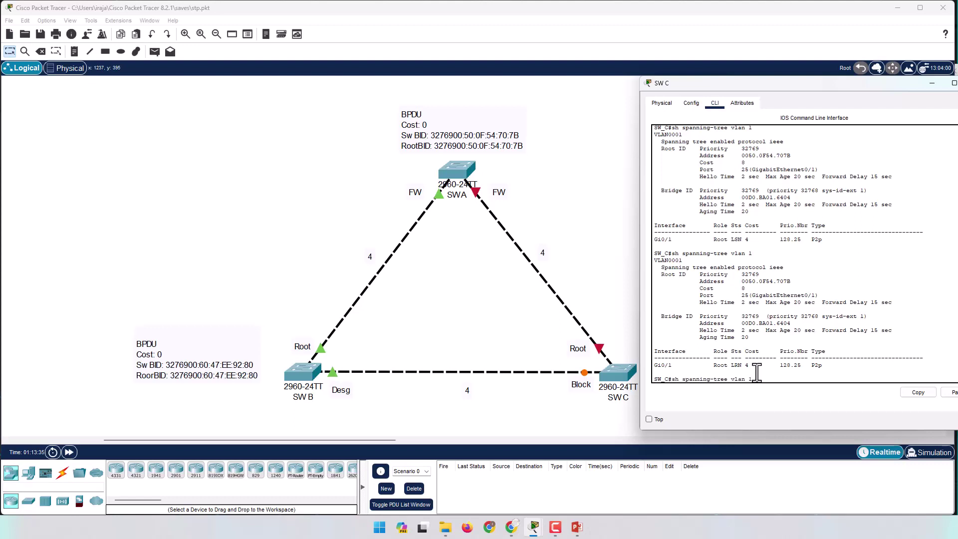
pyautogui.press('Return')
pyautogui.moveTo(713, 364); pyautogui.dragTo(744, 365)
pyautogui.click(738, 365)
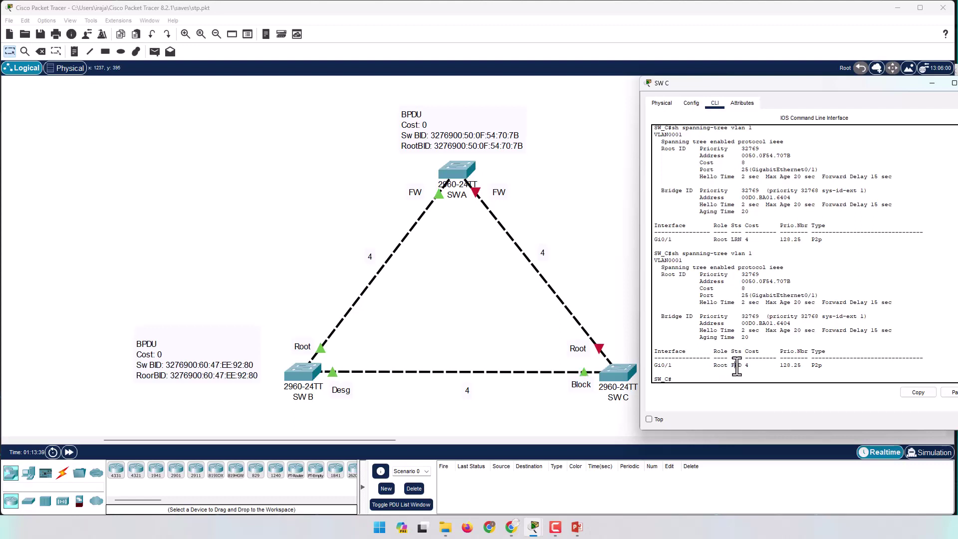
pyautogui.doubleClick(737, 366)
# Enter global configuration mode on SW C again with conf t
pyautogui.click(694, 379)
pyautogui.press('Return')
pyautogui.press('Return')
pyautogui.write('conf t')
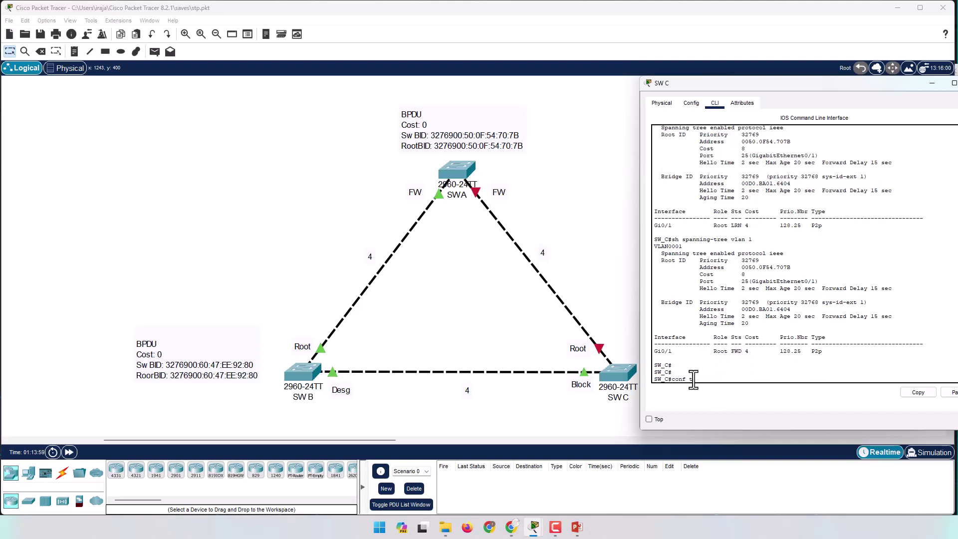
pyautogui.press('Return')
pyautogui.press('Return')
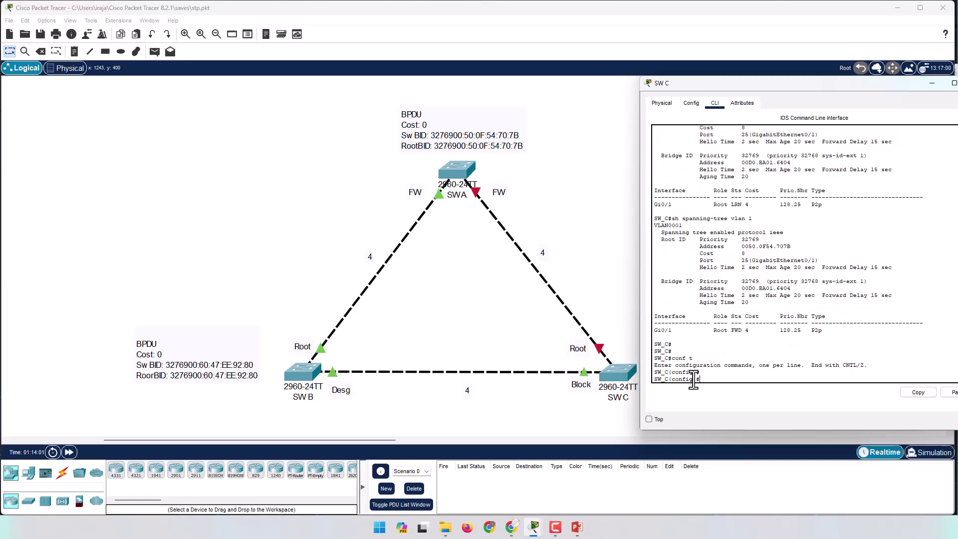
# Enter interface configuration mode for g0/2 on SW C with int g0/2
pyautogui.scroll(4, 738, 307)
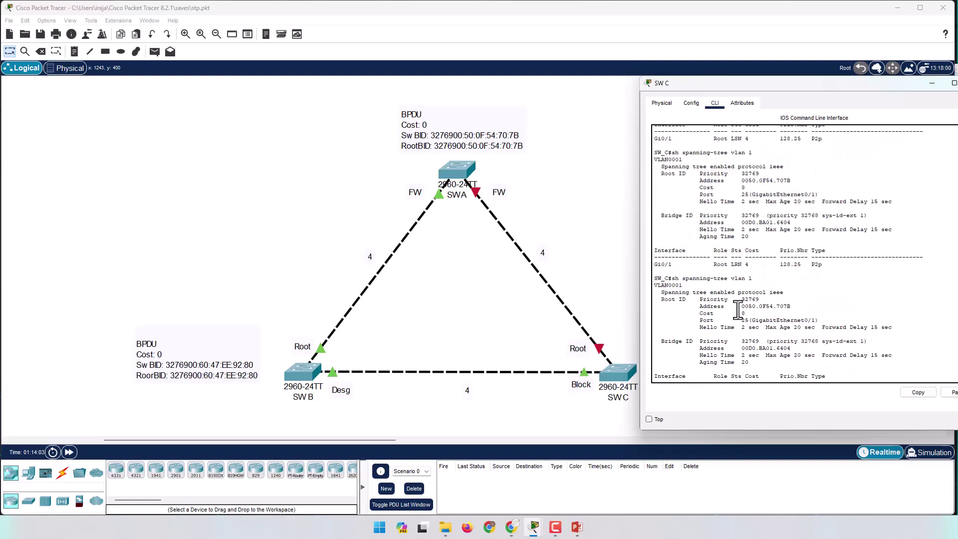
pyautogui.scroll(-4, 737, 308)
pyautogui.write('ig)#i')
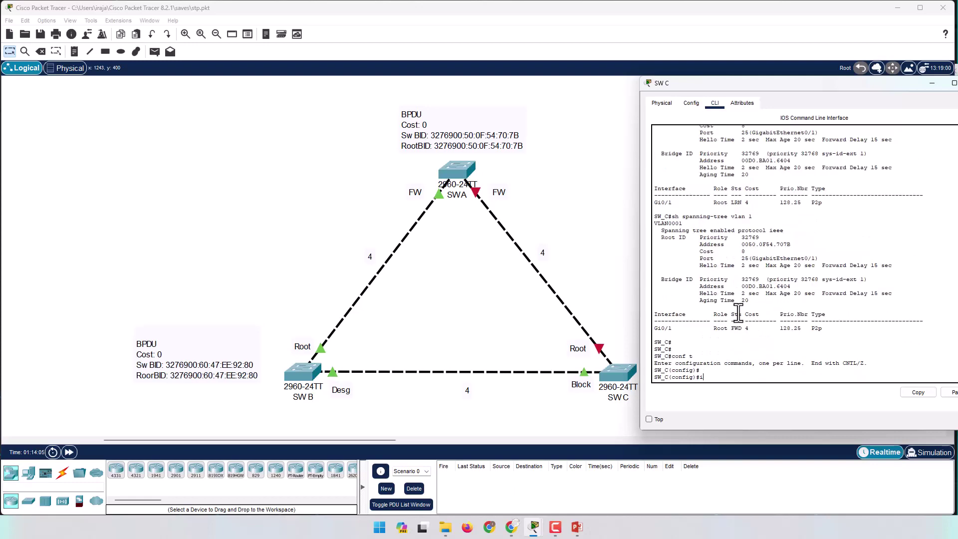
pyautogui.write('nt g0/2')
pyautogui.press('Return')
pyautogui.press('Return')
pyautogui.press('Return')
pyautogui.press('Return')
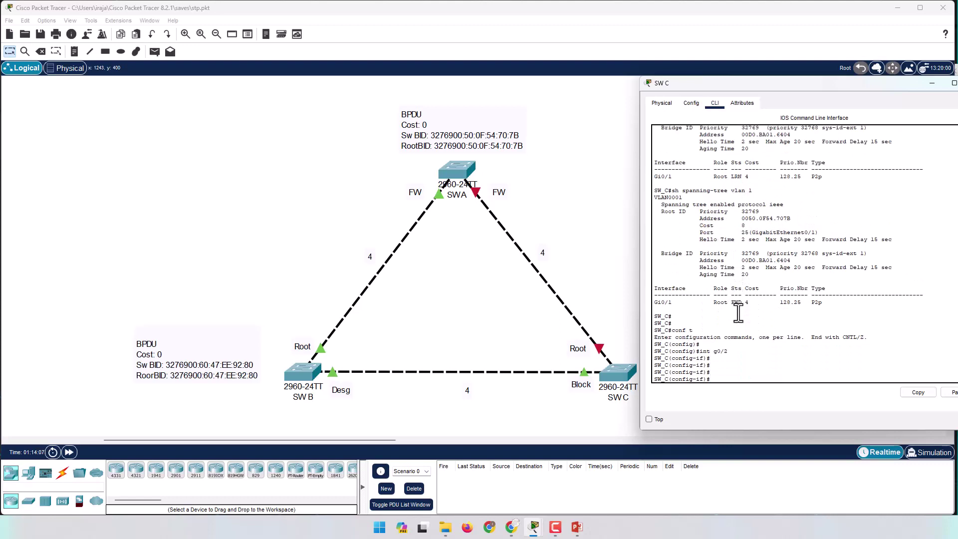
# Re-enable SW C's interface g0/2 with no sh and return to privileged mode
pyautogui.write('no sh')
pyautogui.press('Return')
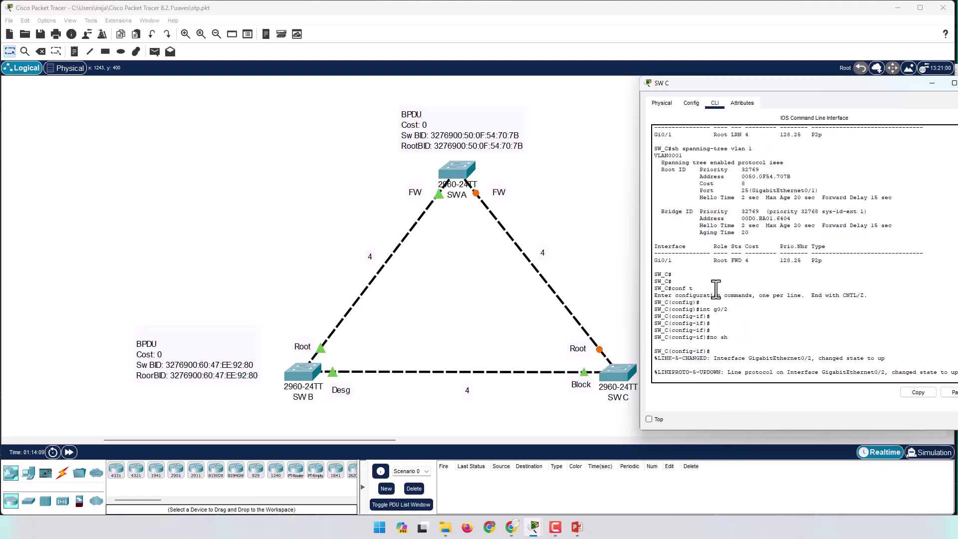
pyautogui.press('Return')
pyautogui.press('Return')
pyautogui.press('Return')
pyautogui.press('Return')
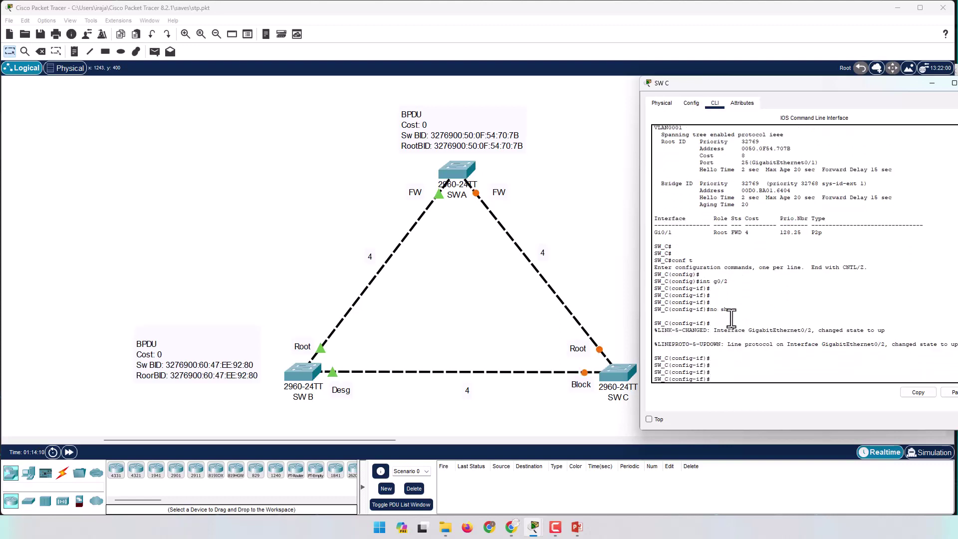
pyautogui.press('Return')
pyautogui.press('Return')
pyautogui.hotkey('ctrl', 'z')
pyautogui.press('Return')
pyautogui.press('Return')
pyautogui.press('Return')
pyautogui.press('Return')
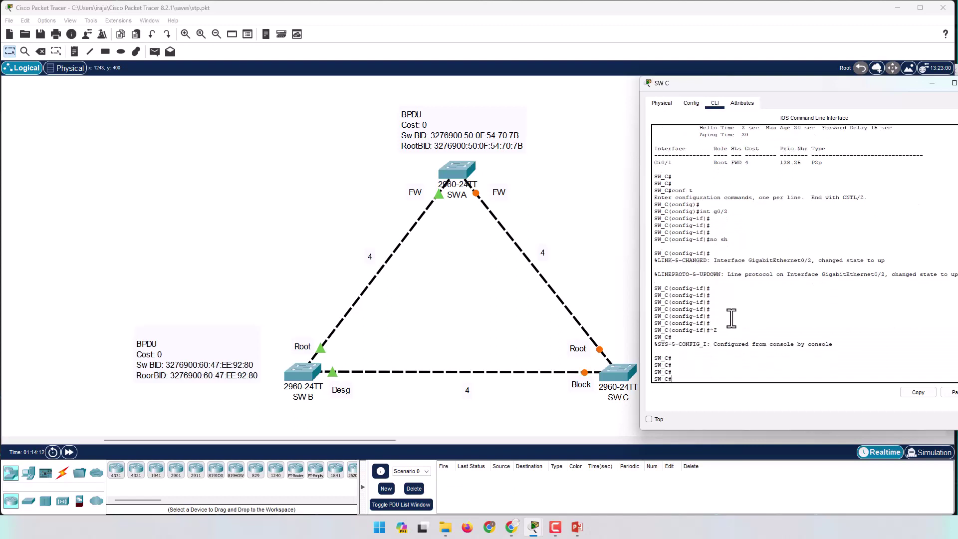
pyautogui.press('Return')
pyautogui.press('Return')
pyautogui.press('Return')
# Try to display the VLAN 1 spanning tree on SW C with sh spanning-tree vlan 1
pyautogui.write('sh v')
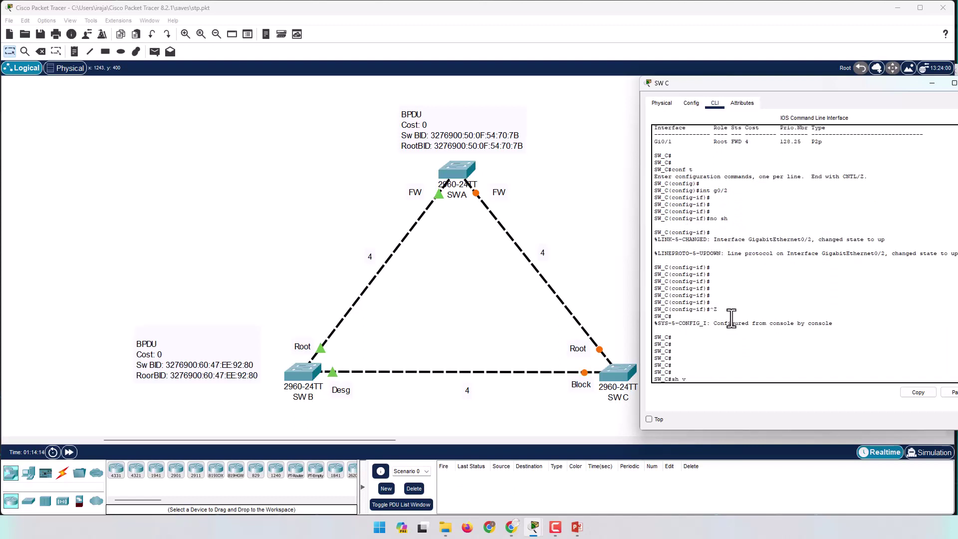
pyautogui.write('la')
pyautogui.press('Tab')
pyautogui.press('BackSpace')
pyautogui.press('BackSpace')
pyautogui.press('BackSpace')
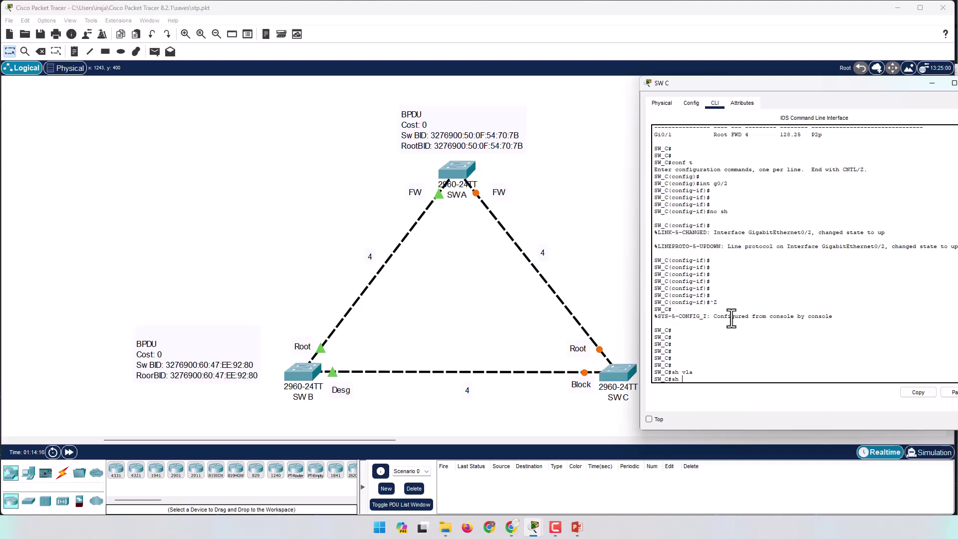
pyautogui.write('spa')
pyautogui.press('Tab')
pyautogui.write('v')
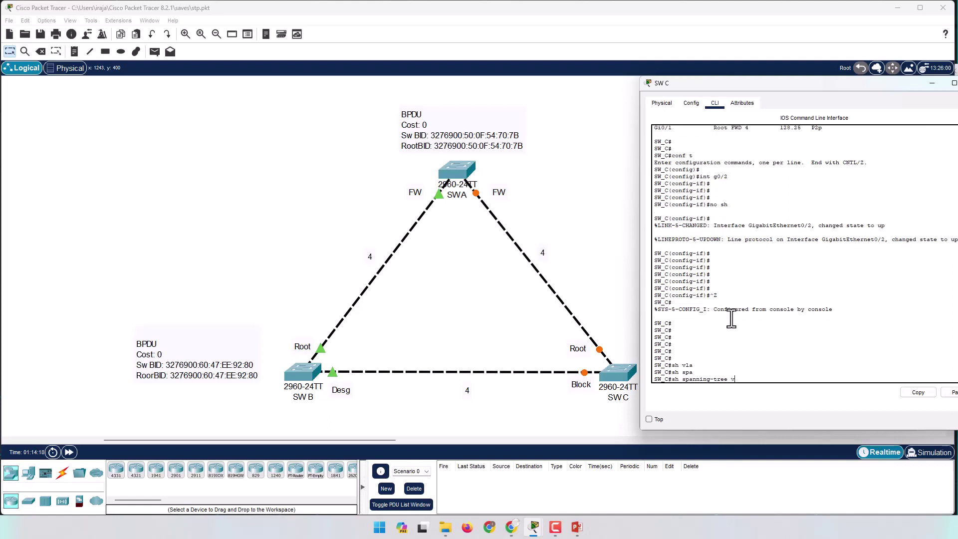
pyautogui.press('Tab')
pyautogui.press('Return')
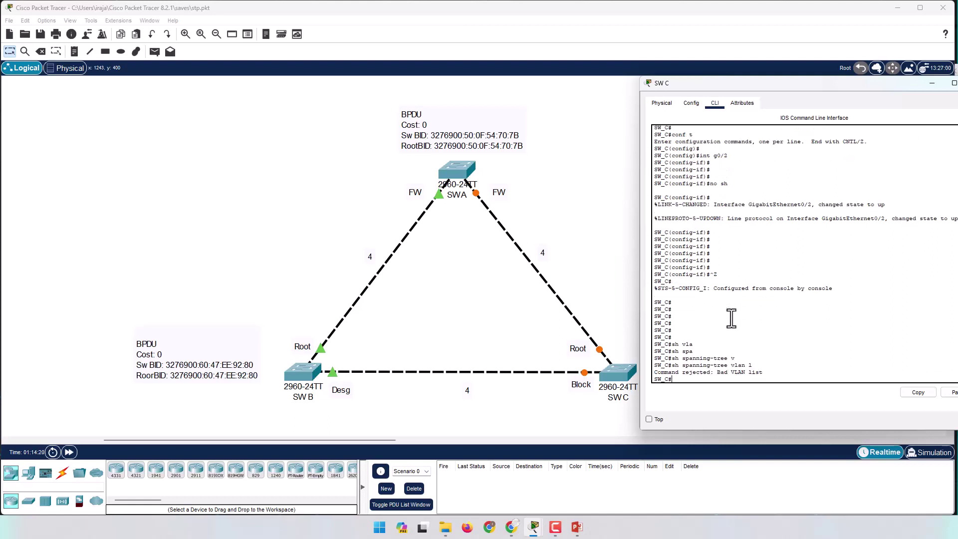
# Run sh spanning-tree without the VLAN option on SW C and highlight the Gi0/2 role and status
pyautogui.press('Up')
pyautogui.press('BackSpace')
pyautogui.press('BackSpace')
pyautogui.press('BackSpace')
pyautogui.press('BackSpace')
pyautogui.press('BackSpace')
pyautogui.press('Return')
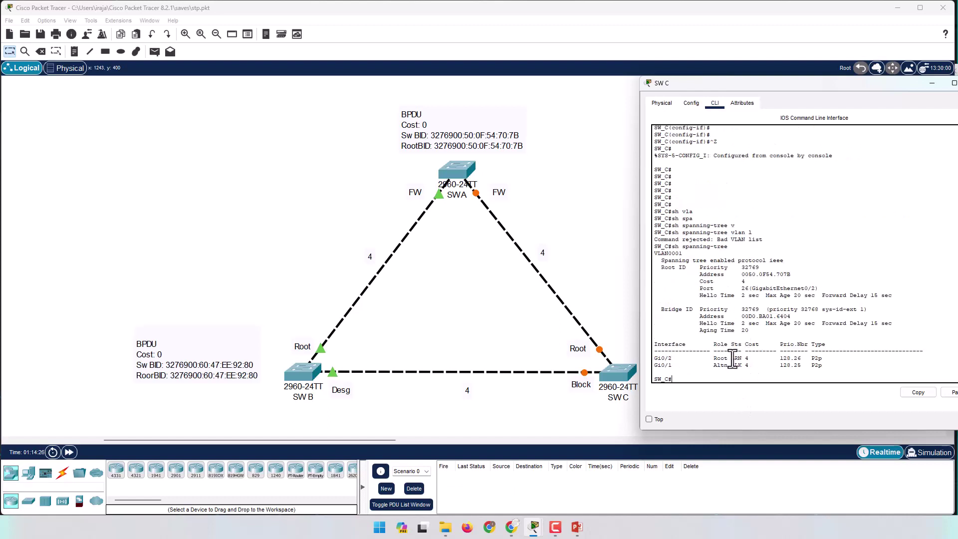
pyautogui.moveTo(732, 359); pyautogui.dragTo(744, 364)
pyautogui.moveTo(713, 359); pyautogui.dragTo(741, 361)
pyautogui.click(765, 368)
# Repeat sh spanning-tree twice on SW C and highlight the Gi0/2 status in the last output
pyautogui.press('Up')
pyautogui.press('Return')
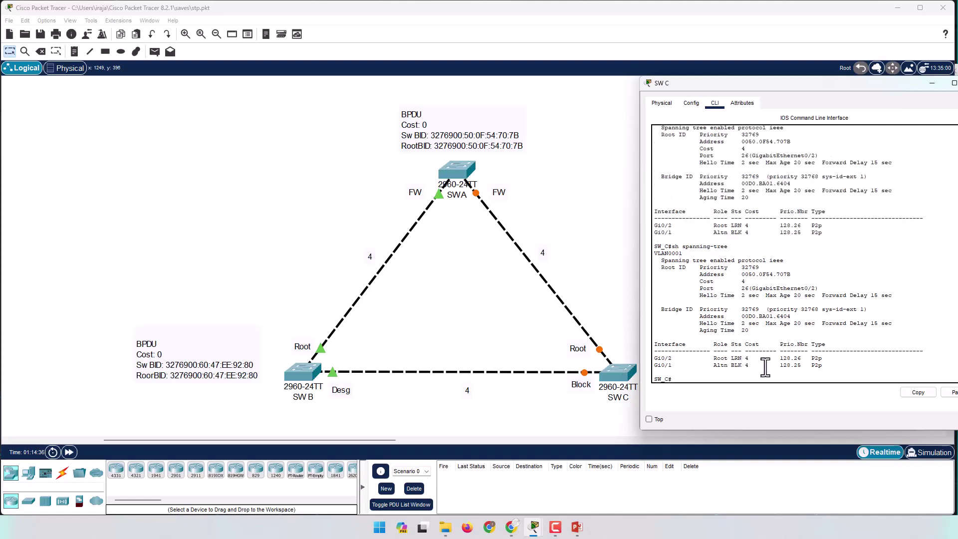
pyautogui.press('Up')
pyautogui.press('Return')
pyautogui.moveTo(731, 358); pyautogui.dragTo(743, 359)
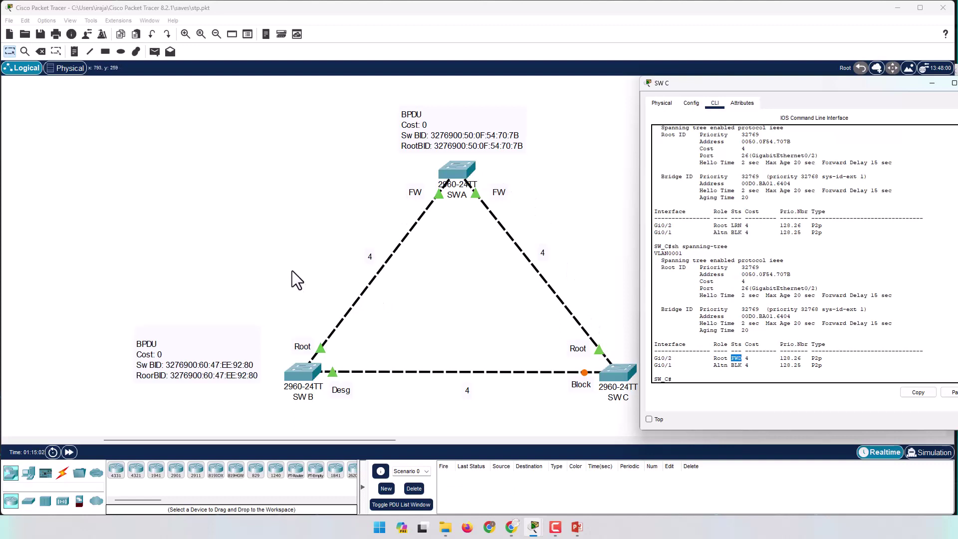
# Return to the topology workspace and minimize the Packet Tracer window
pyautogui.click(305, 230)
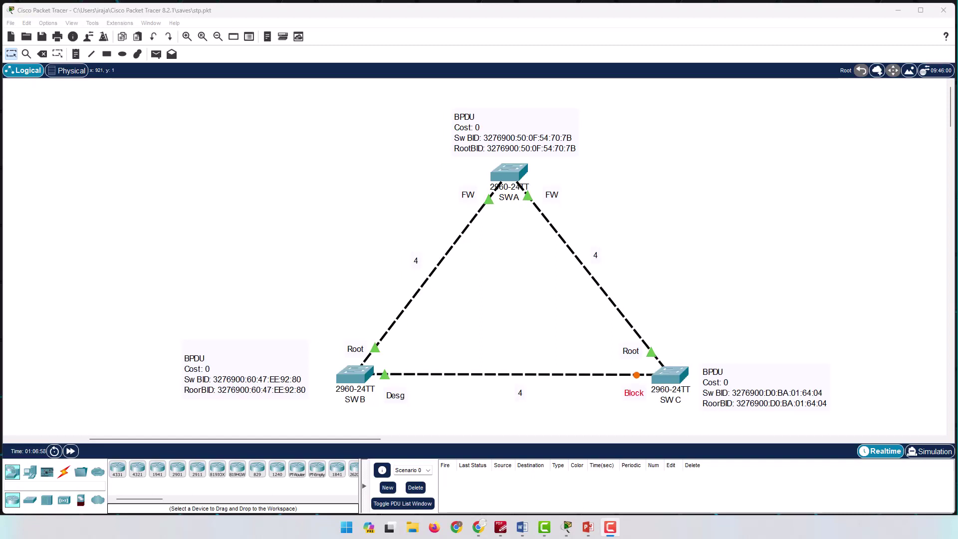
pyautogui.click(898, 10)
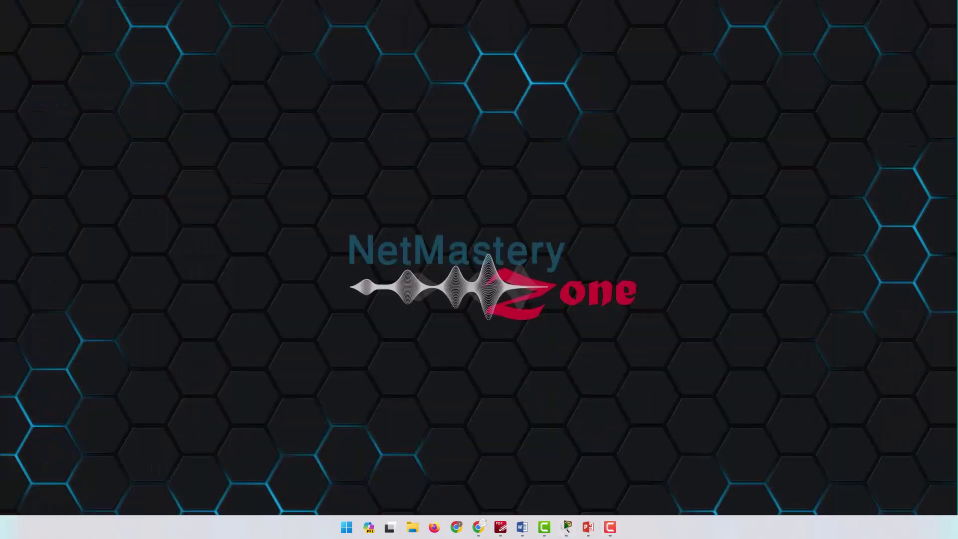